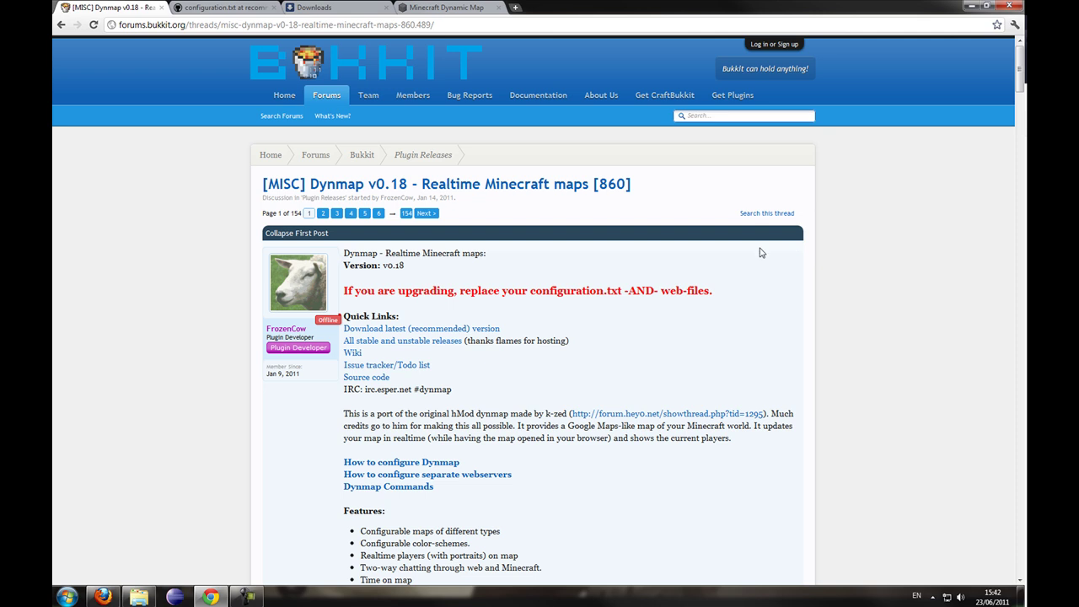
# Step: Switch from the Dynmap v0.18 forum thread to the live Minecraft Dynamic Map tab
pyautogui.click(446, 7)
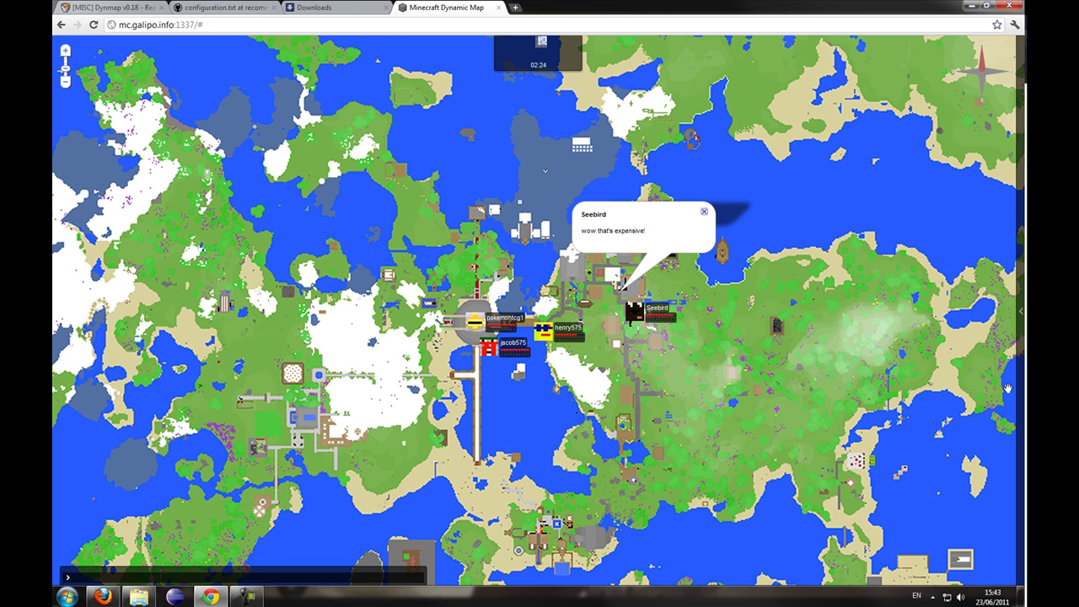
# Step: Show the overworld in the Surface map rendering and zoom in
pyautogui.moveTo(1007, 387)
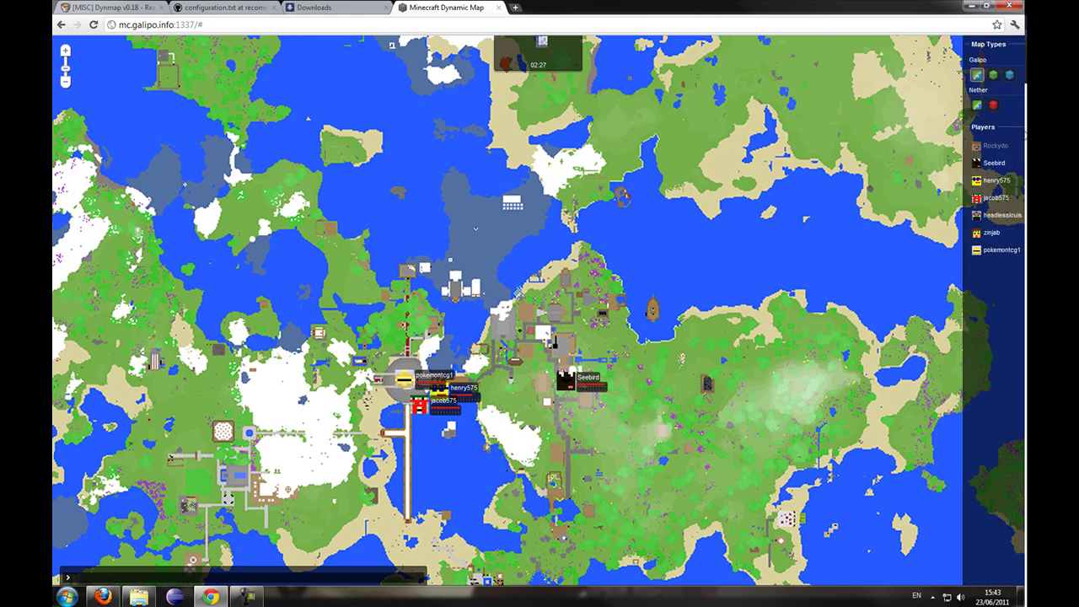
pyautogui.click(939, 76)
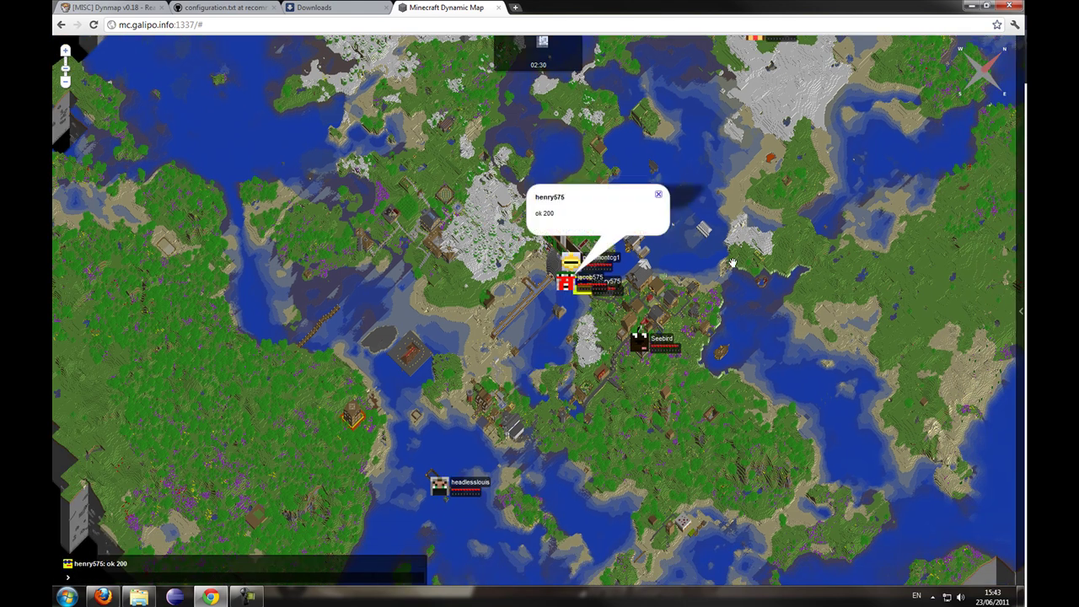
pyautogui.scroll(1, 732, 264)
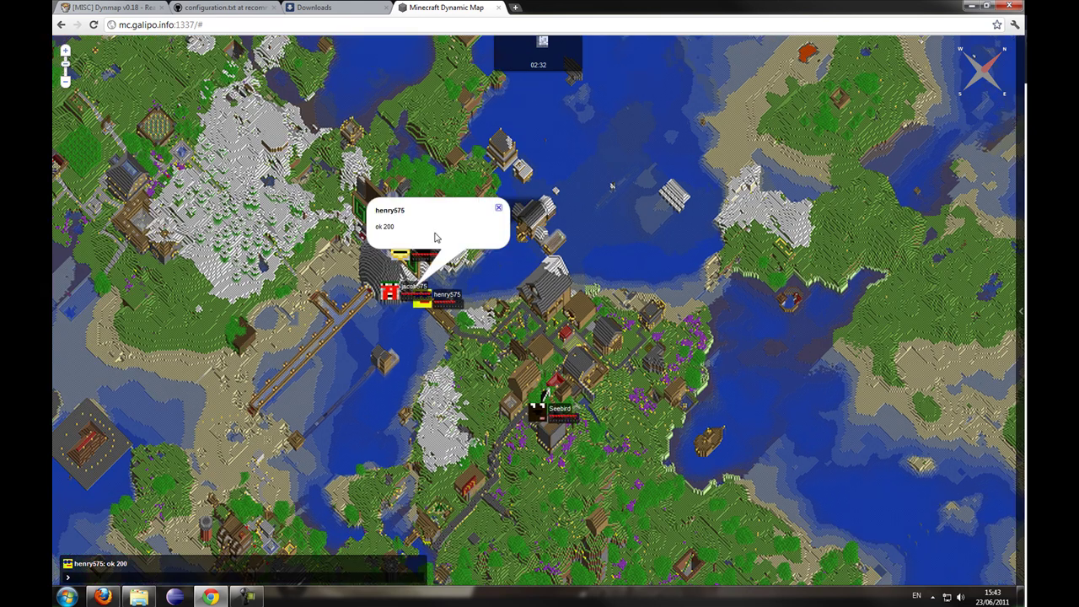
pyautogui.click(498, 207)
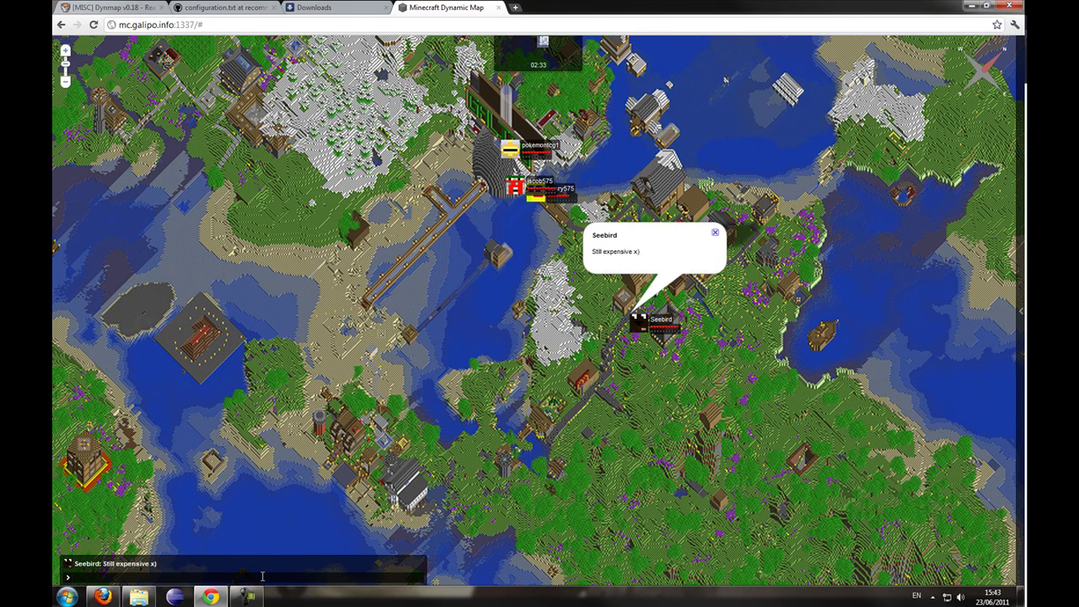
pyautogui.press('Return')
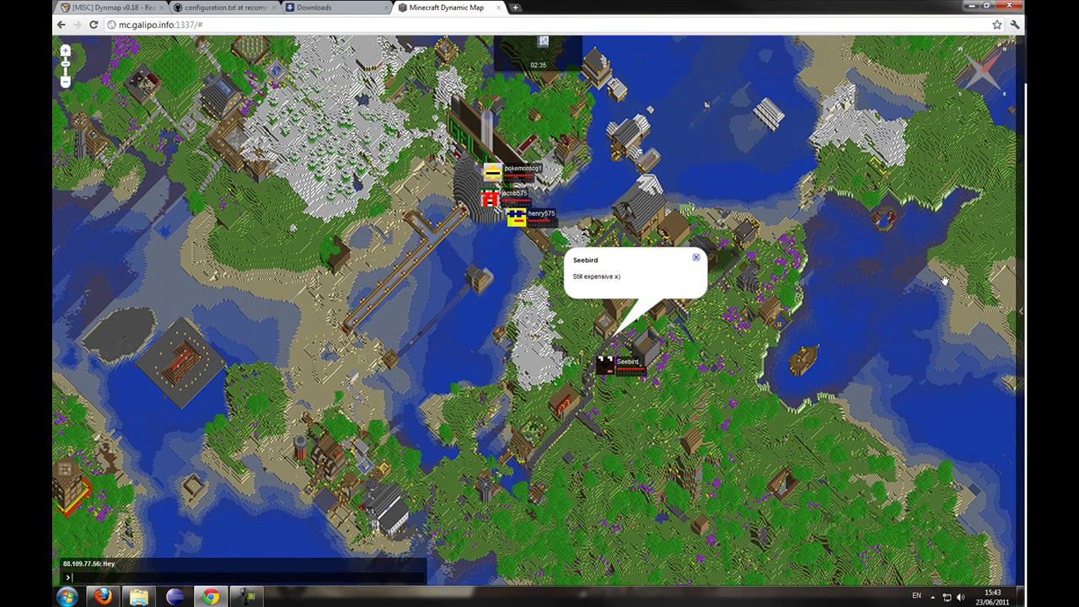
pyautogui.moveTo(1020, 291)
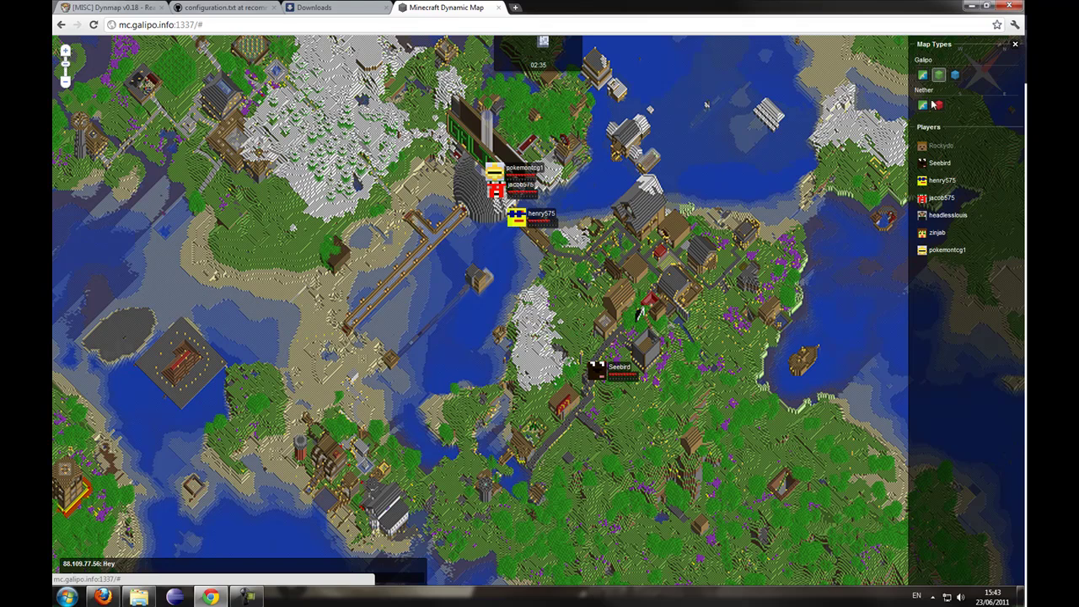
# Step: Switch to the Nether flat map, close a chat bubble, and pan it right
pyautogui.click(923, 106)
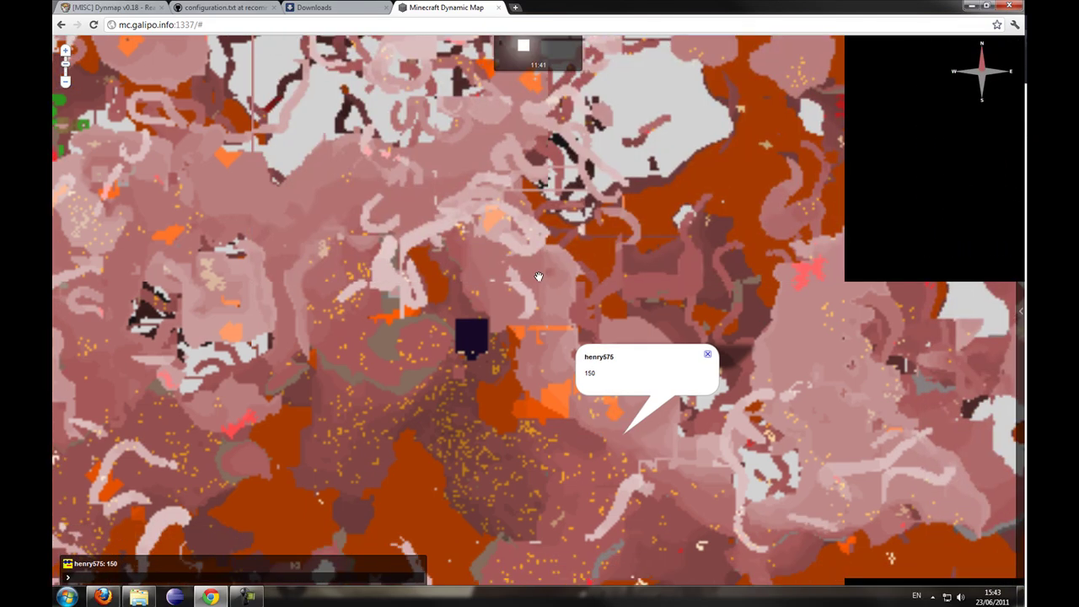
pyautogui.click(707, 354)
pyautogui.moveTo(612, 361); pyautogui.dragTo(672, 381)
# Step: Jump to player henry575 on the overworld and pan around the southern terrain
pyautogui.moveTo(1000, 272)
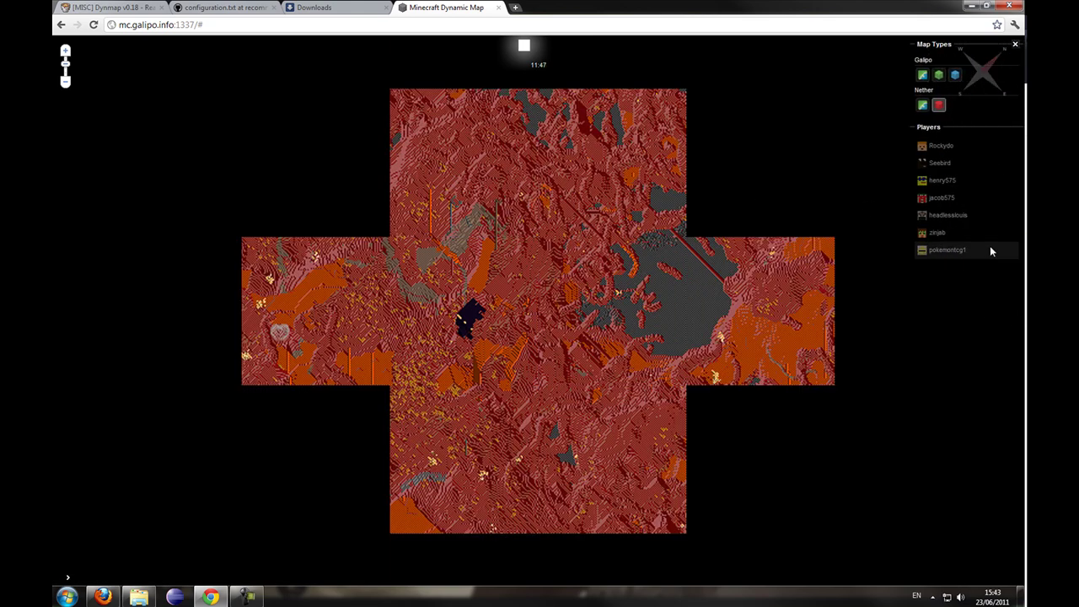
pyautogui.click(938, 179)
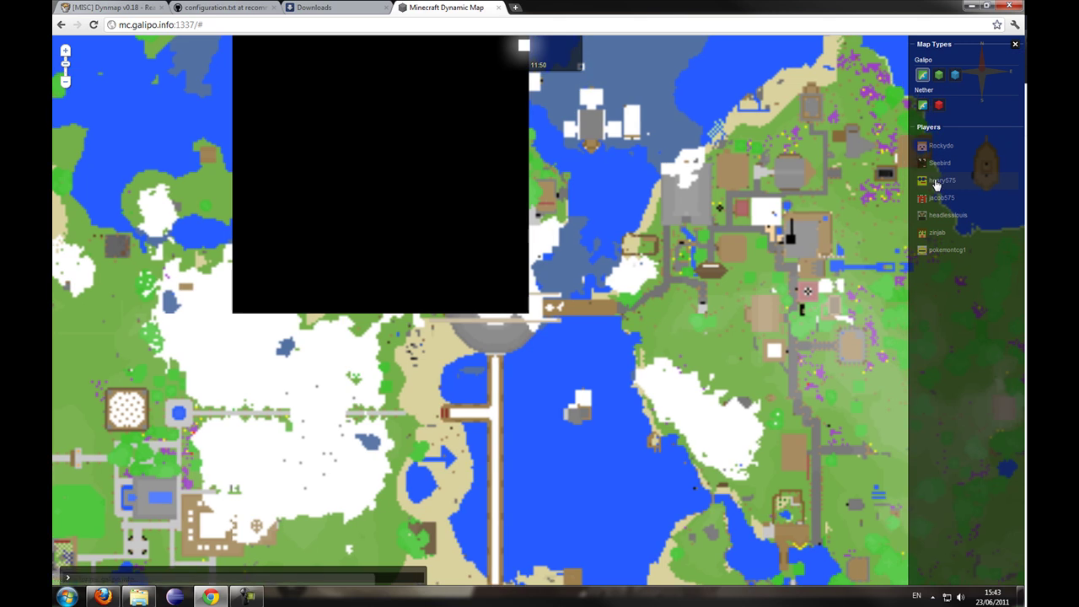
pyautogui.scroll(-1, 663, 400)
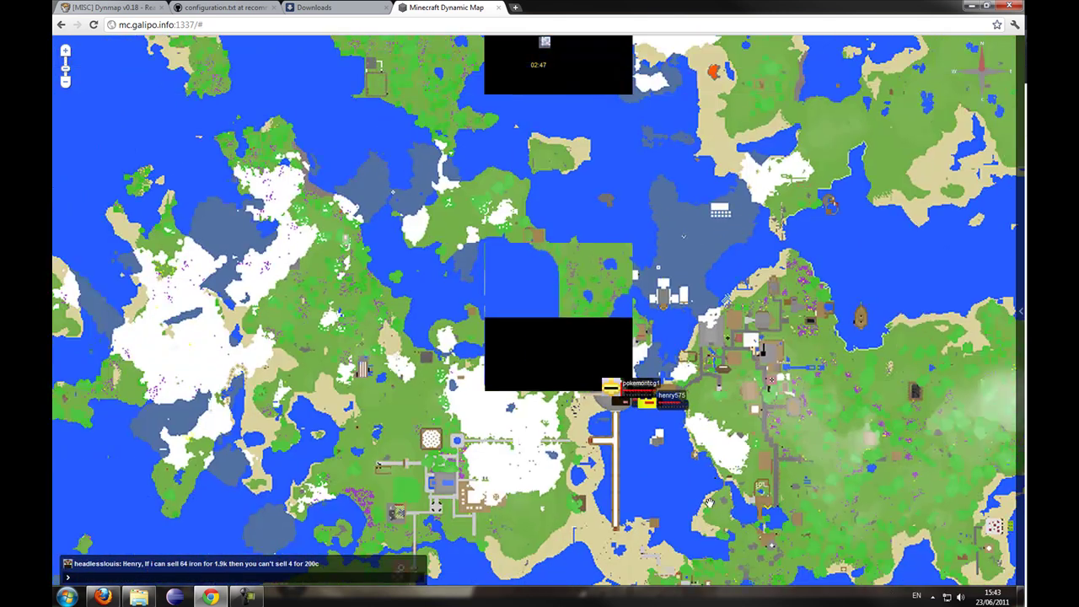
pyautogui.moveTo(710, 503); pyautogui.dragTo(667, 378)
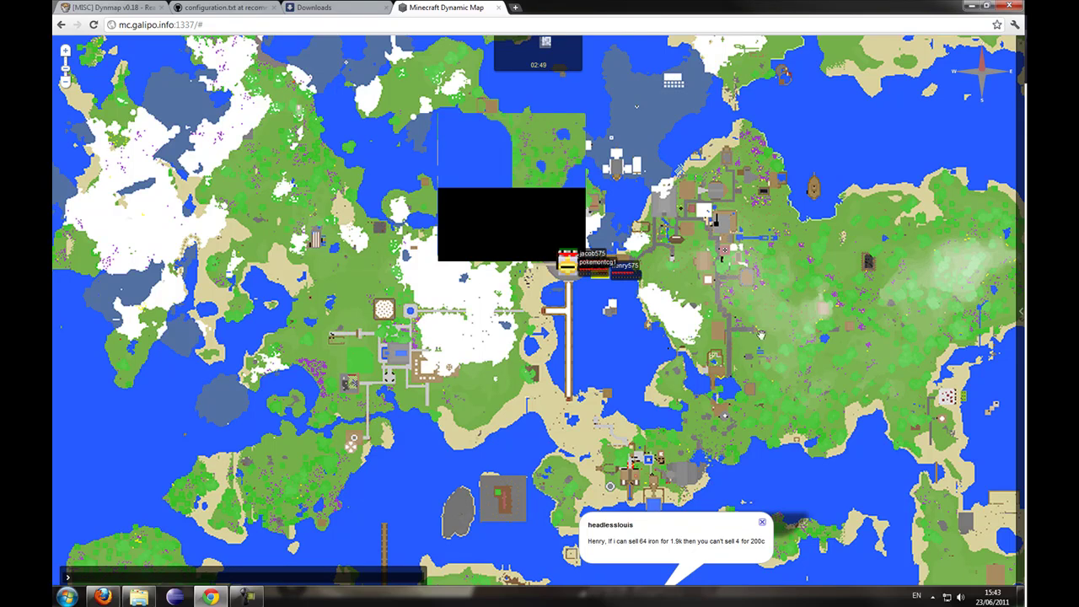
pyautogui.moveTo(699, 440); pyautogui.dragTo(654, 359)
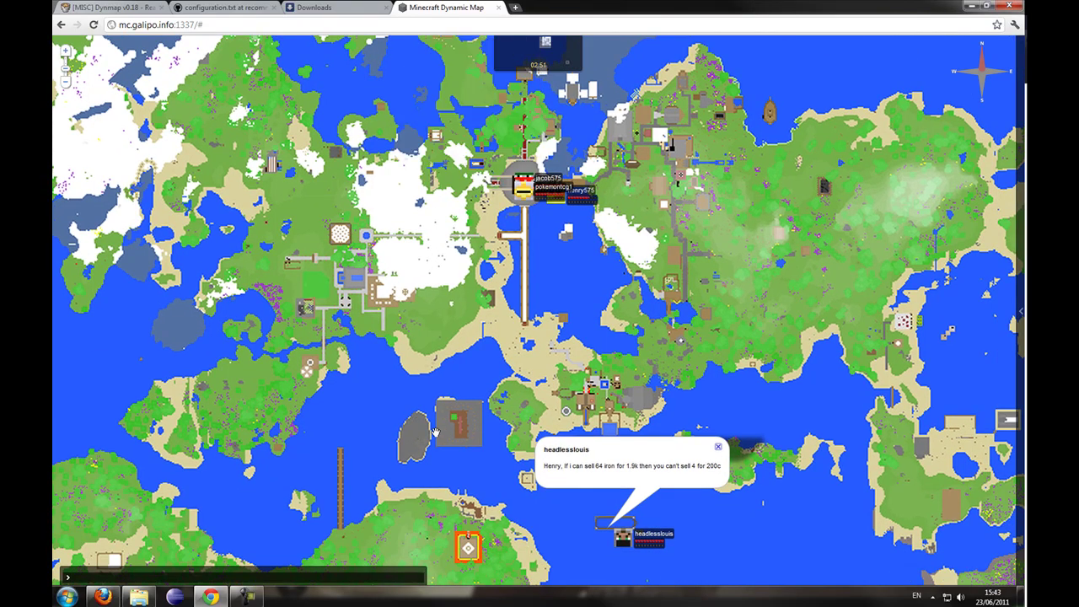
pyautogui.moveTo(440, 427); pyautogui.dragTo(430, 475)
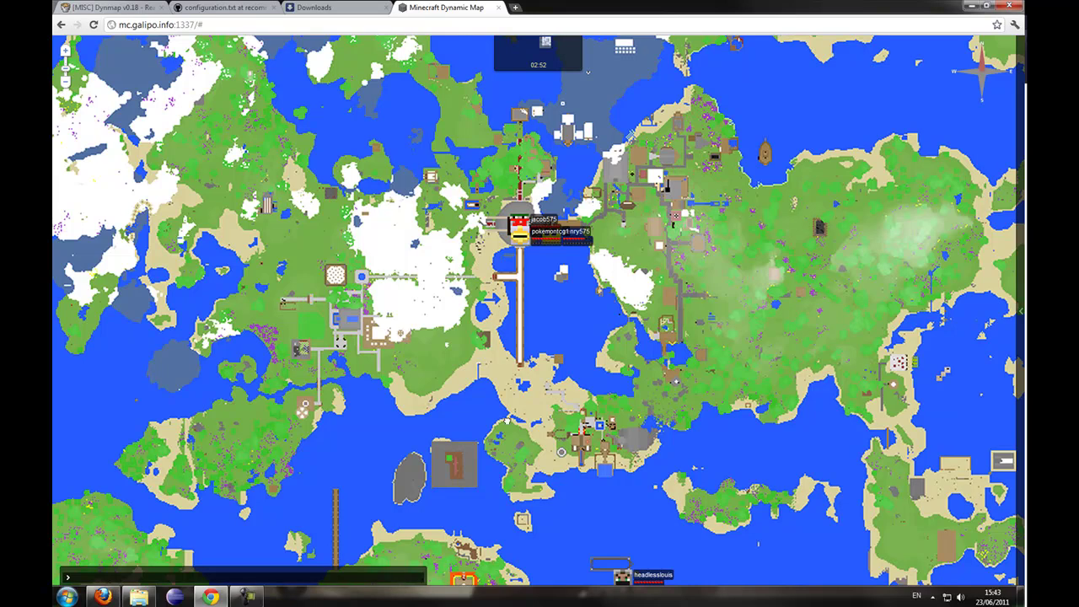
pyautogui.moveTo(500, 411); pyautogui.dragTo(493, 516)
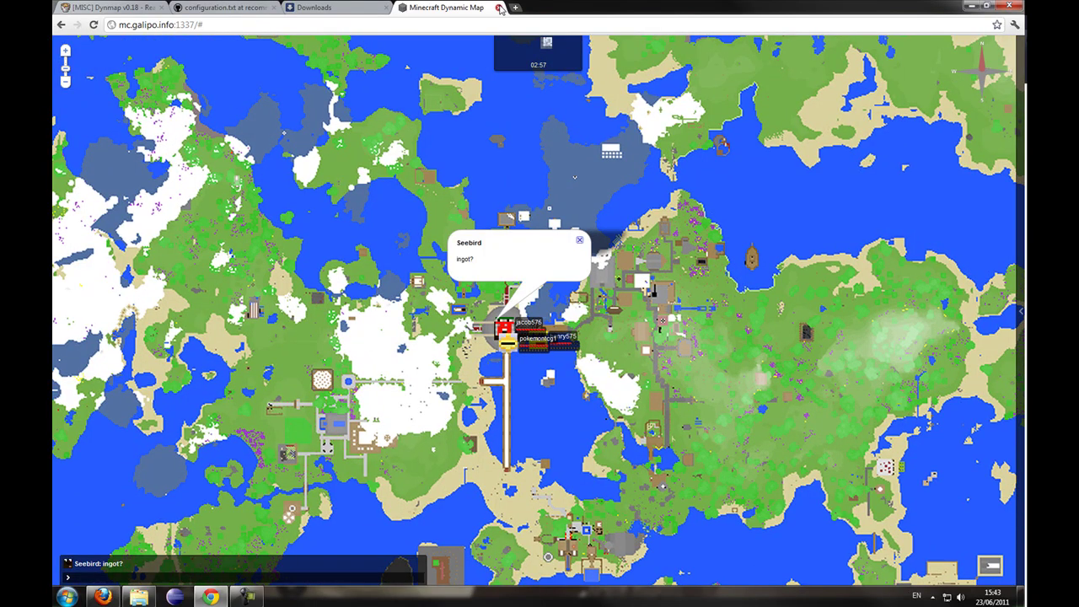
# Step: Download the latest Dynmap release from the forum thread and open dynmap-0.18-bin.zip in WinRAR
pyautogui.click(118, 10)
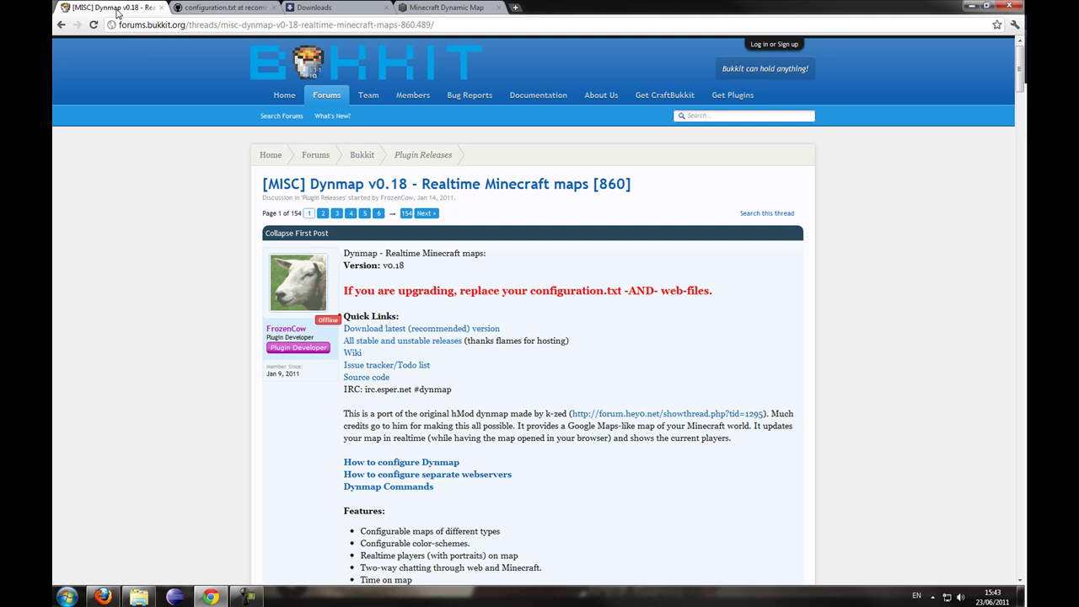
pyautogui.click(417, 331)
pyautogui.click(328, 8)
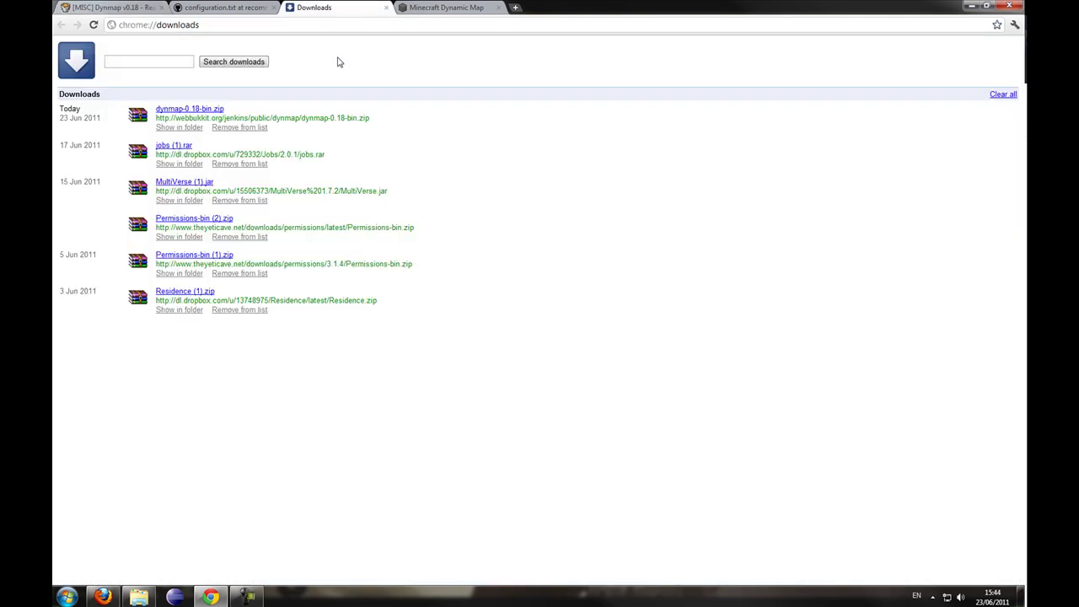
pyautogui.click(202, 110)
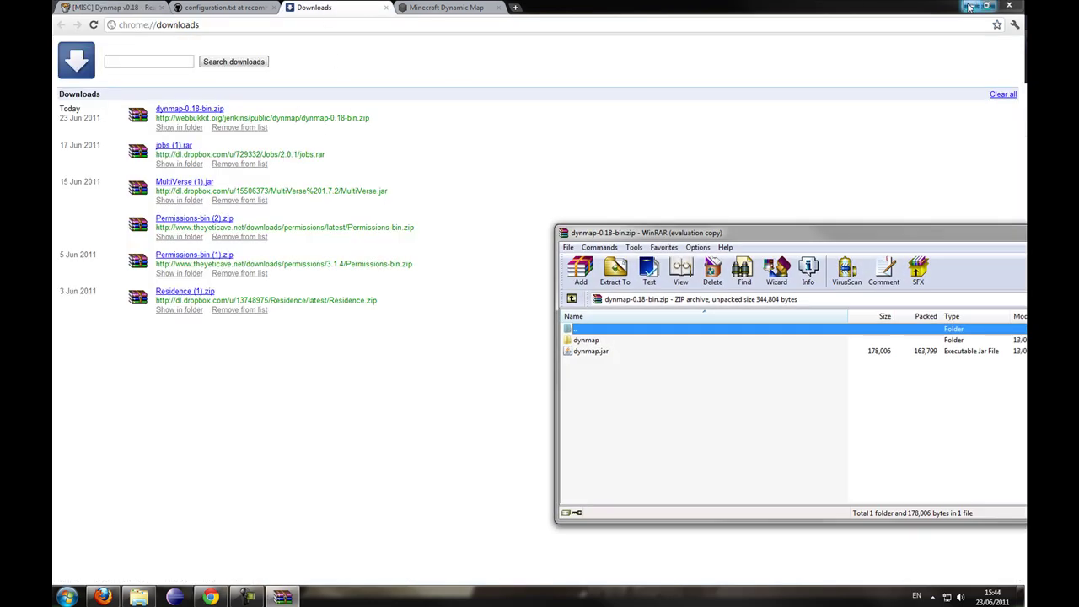
# Step: Delete all the old Dynmap files from the server's plugins folder
pyautogui.click(970, 7)
pyautogui.click(919, 345)
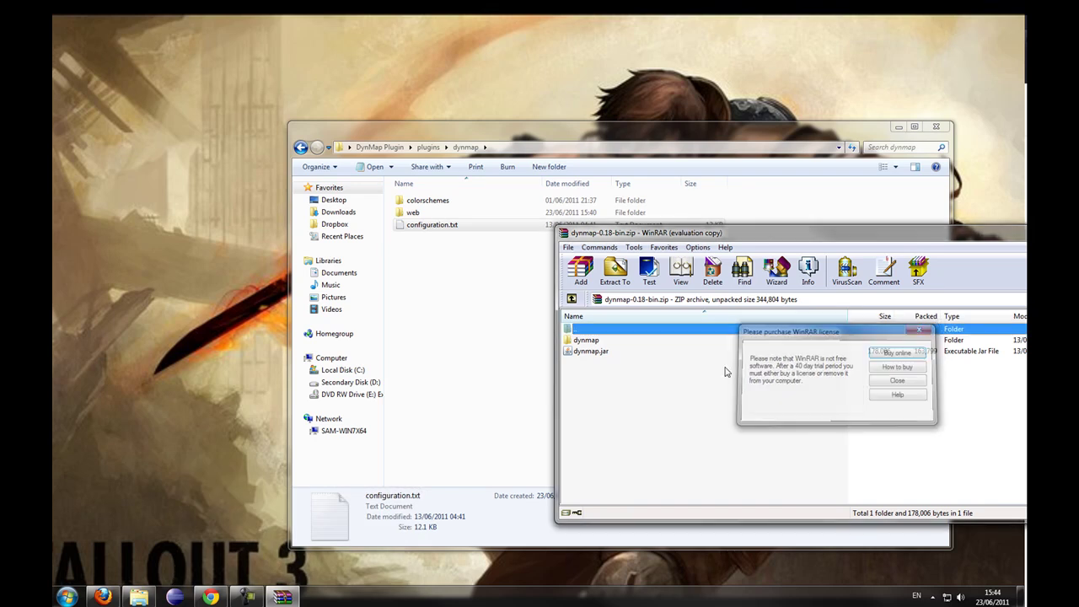
pyautogui.click(588, 353)
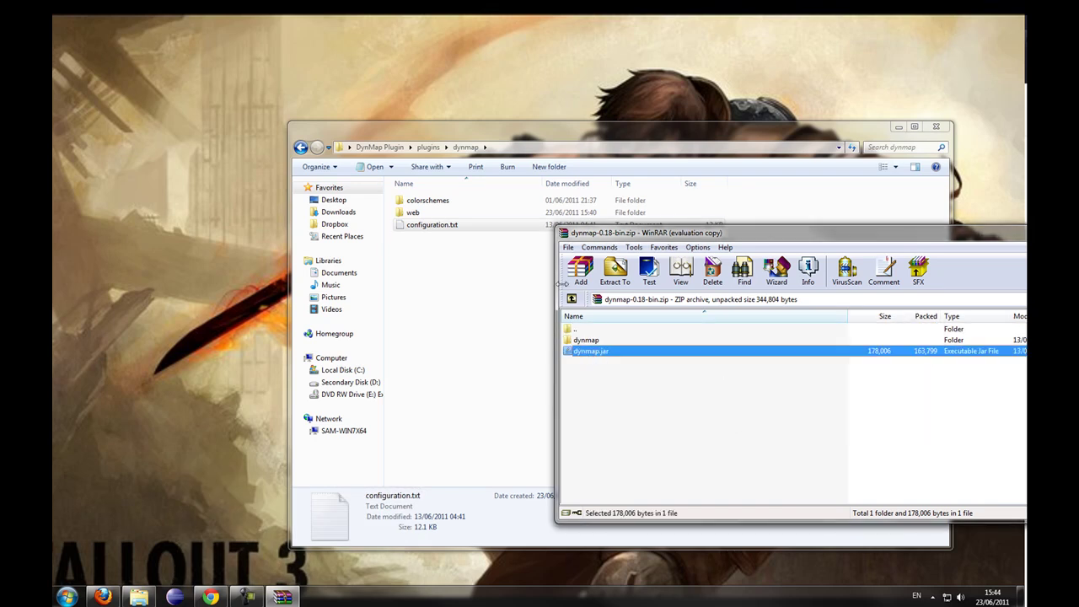
pyautogui.click(429, 147)
pyautogui.hotkey('ctrl', 'a')
pyautogui.press('Delete')
pyautogui.press('Return')
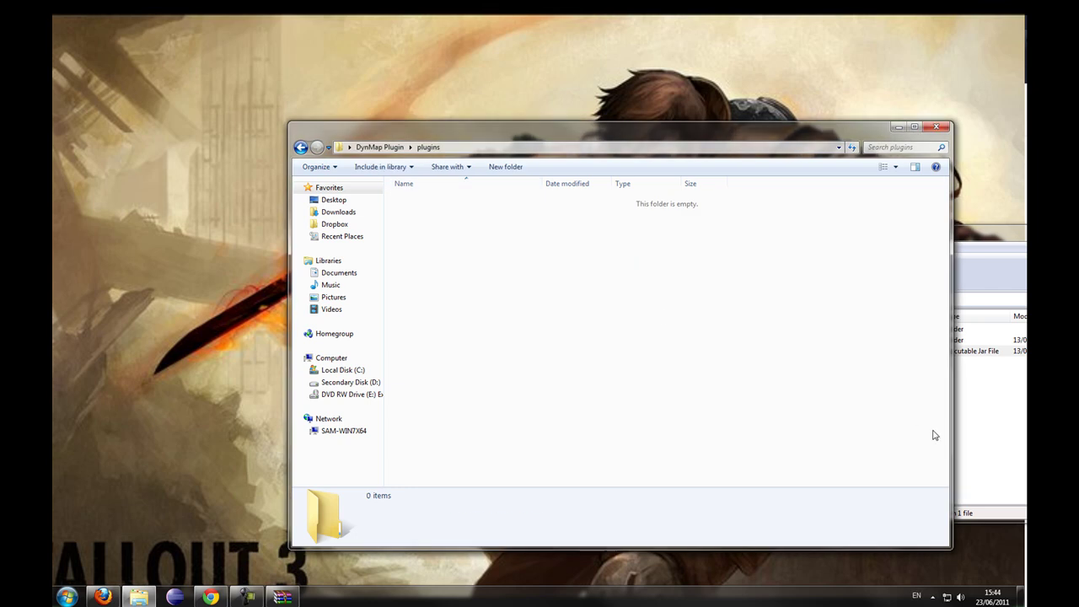
# Step: Drag the dynmap folder and dynmap.jar from the archive into plugins and open dynmap
pyautogui.click(1015, 436)
pyautogui.moveTo(617, 377); pyautogui.dragTo(510, 366)
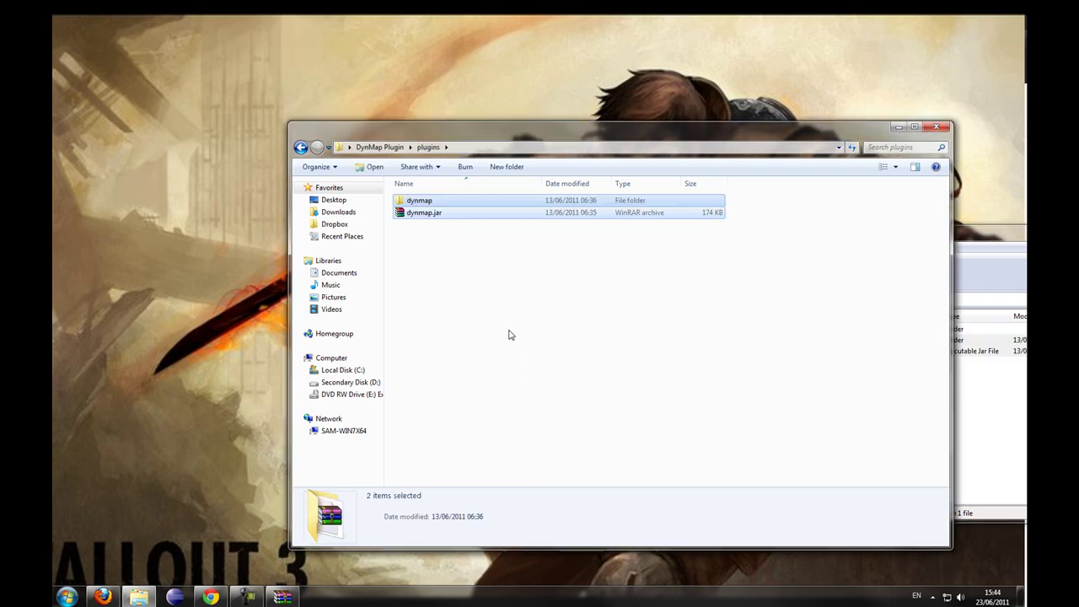
pyautogui.click(508, 335)
pyautogui.doubleClick(440, 207)
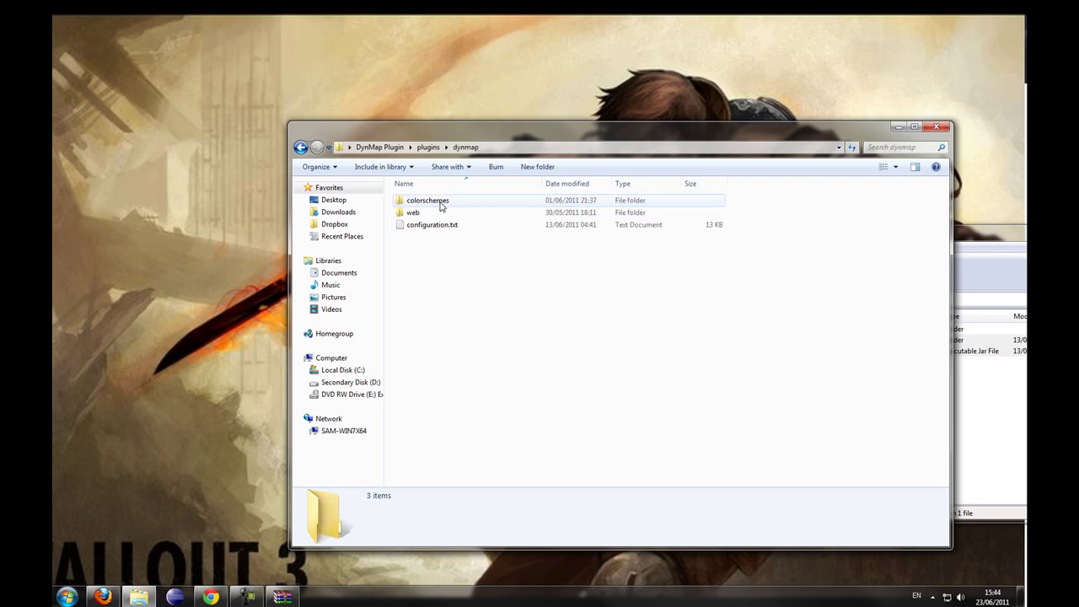
pyautogui.press('BackSpace')
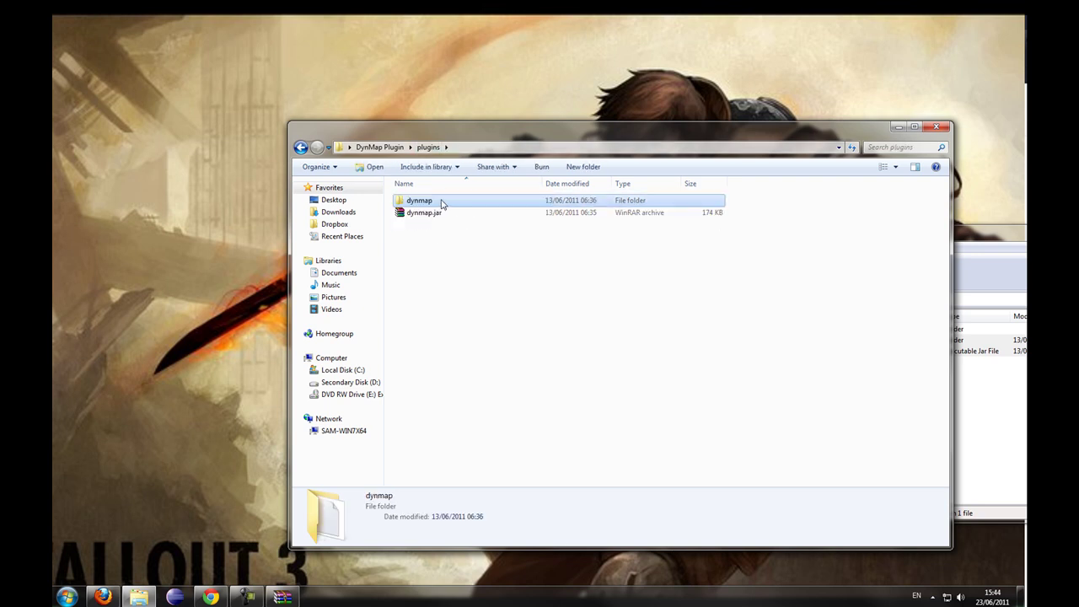
pyautogui.doubleClick(421, 204)
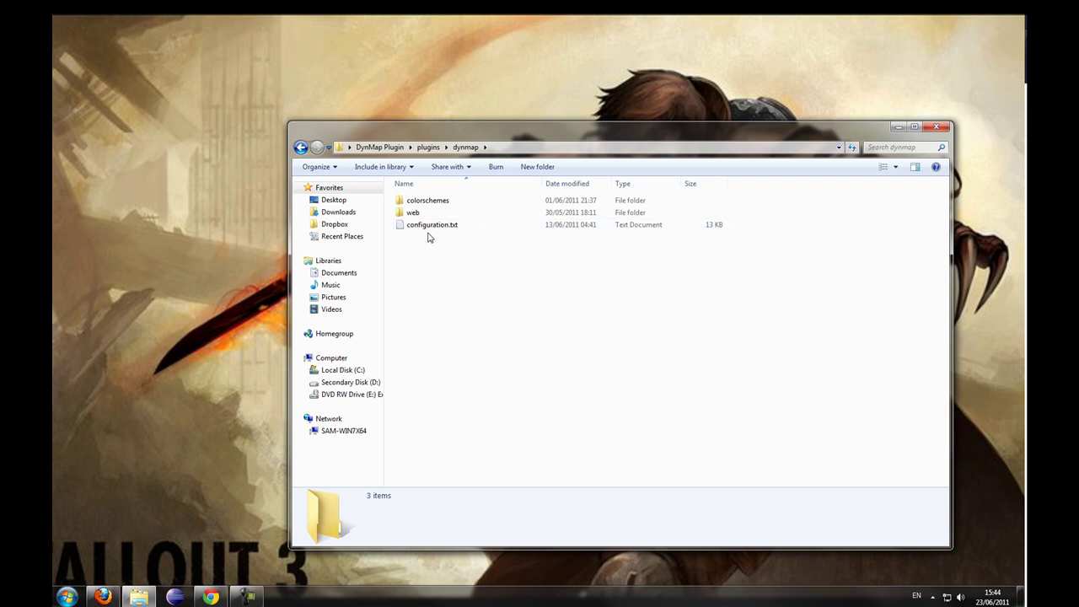
# Step: Open the local configuration.txt, find its contents jumbled, and close it
pyautogui.doubleClick(461, 228)
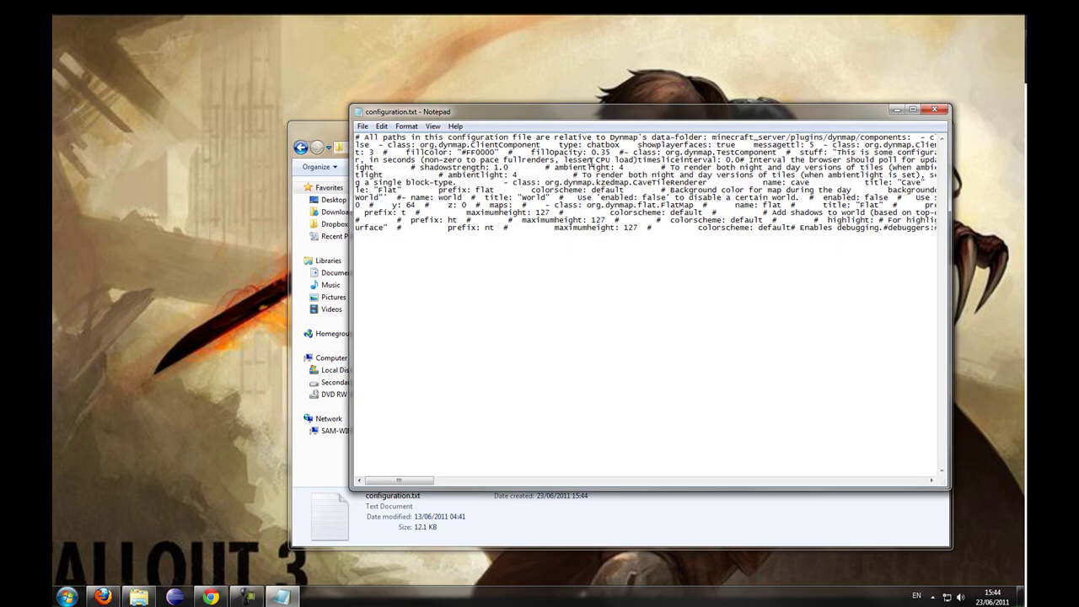
pyautogui.click(934, 110)
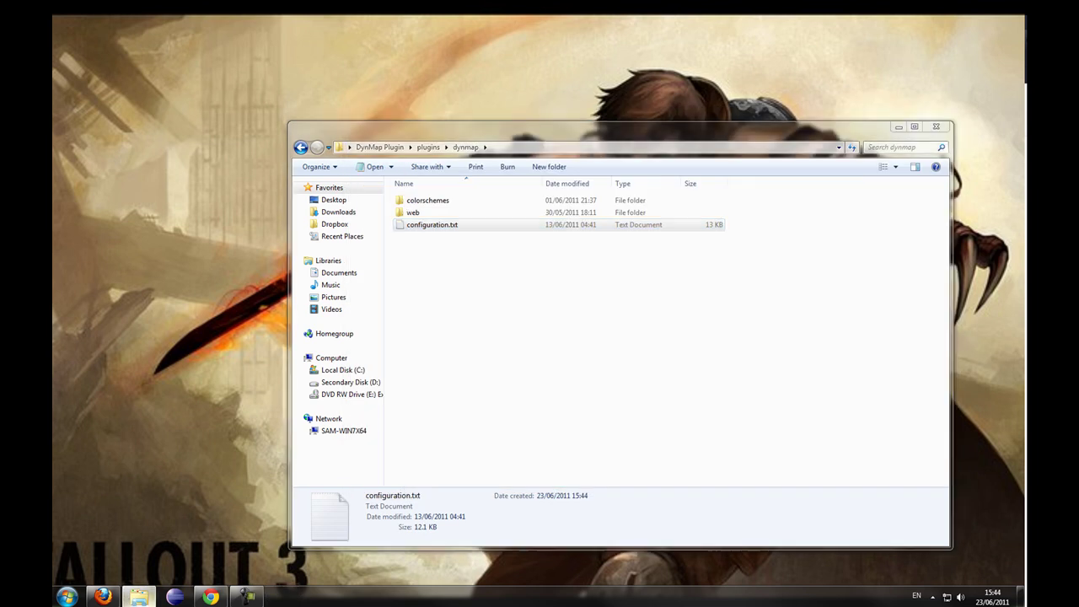
pyautogui.click(139, 596)
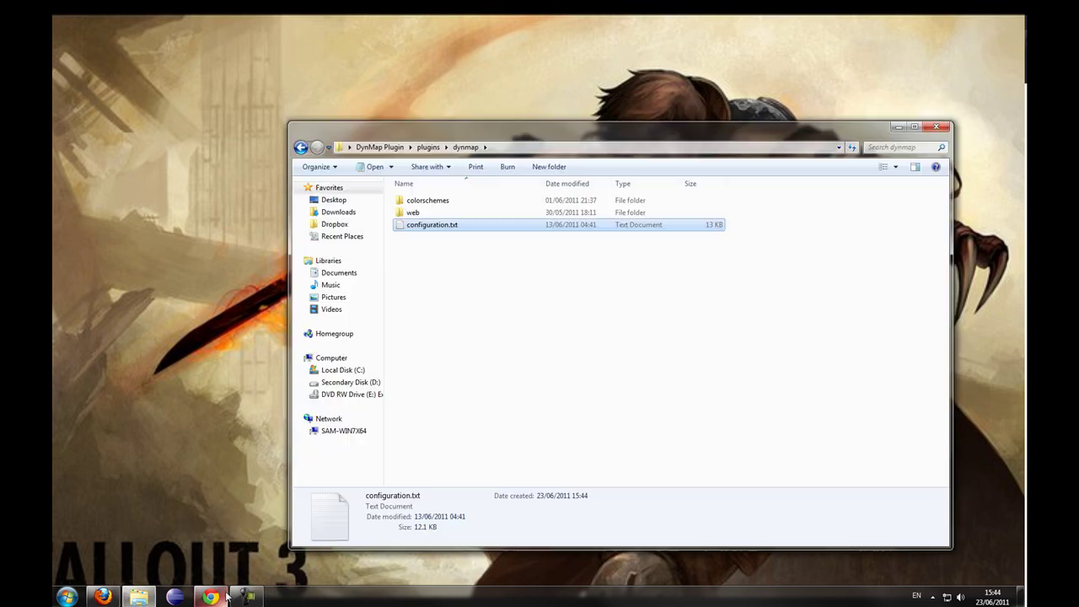
# Step: Select and copy all lines of the recommended configuration.txt on GitHub
pyautogui.click(210, 597)
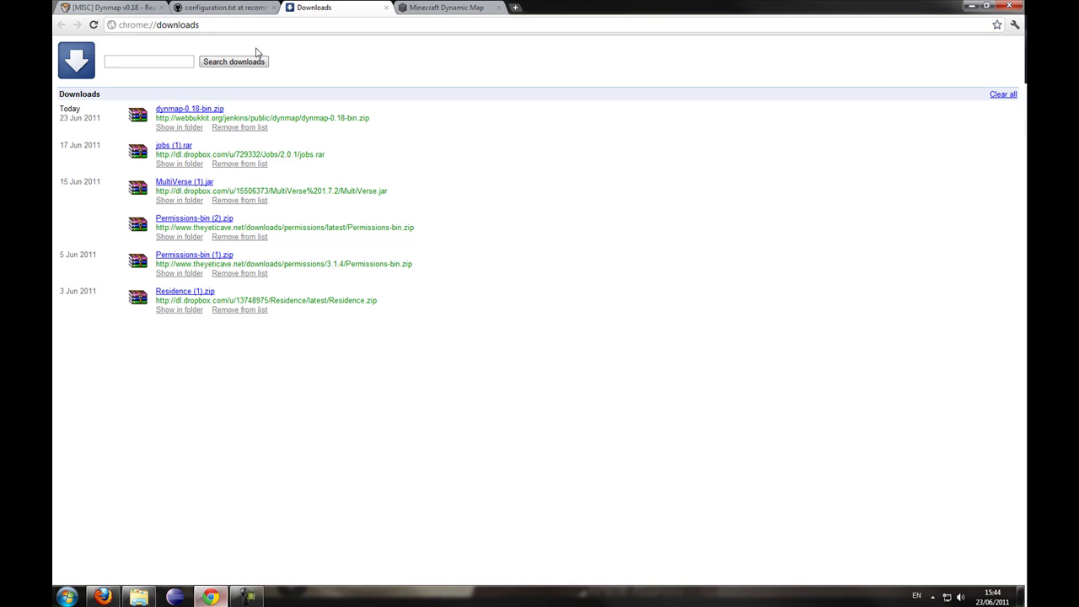
pyautogui.click(224, 8)
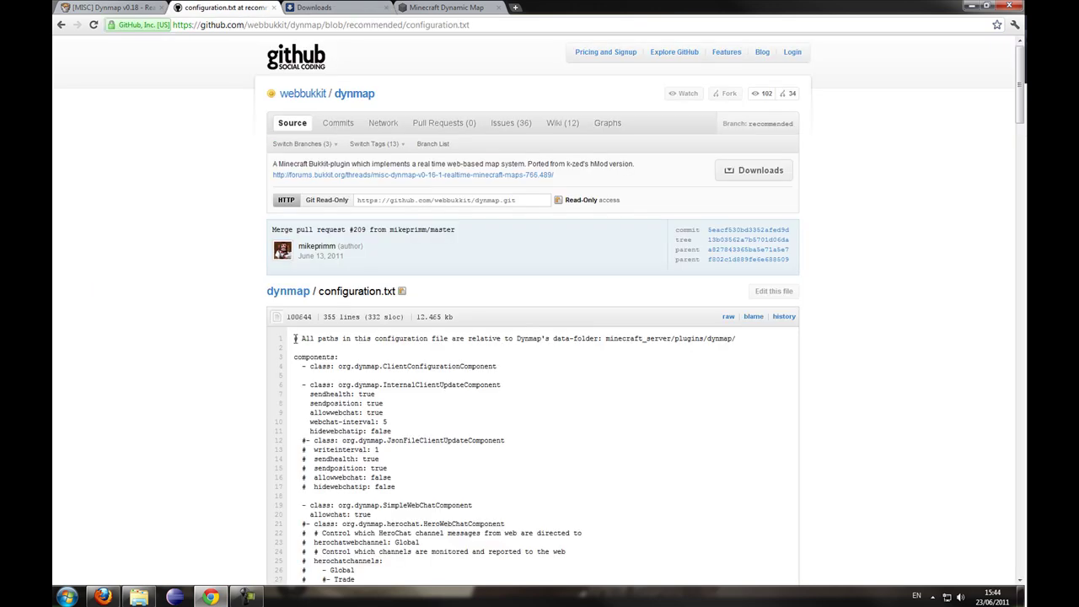
pyautogui.moveTo(296, 338); pyautogui.dragTo(575, 496)
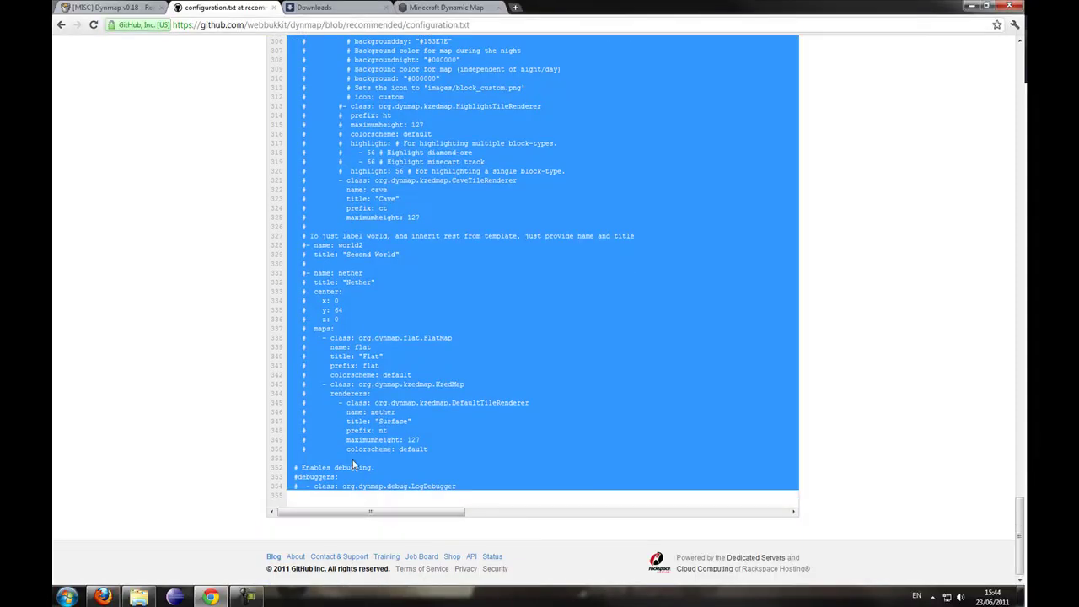
pyautogui.click(970, 5)
# Step: Paste the GitHub configuration over configuration.txt's old contents, maximize Notepad, and scroll through it
pyautogui.doubleClick(435, 223)
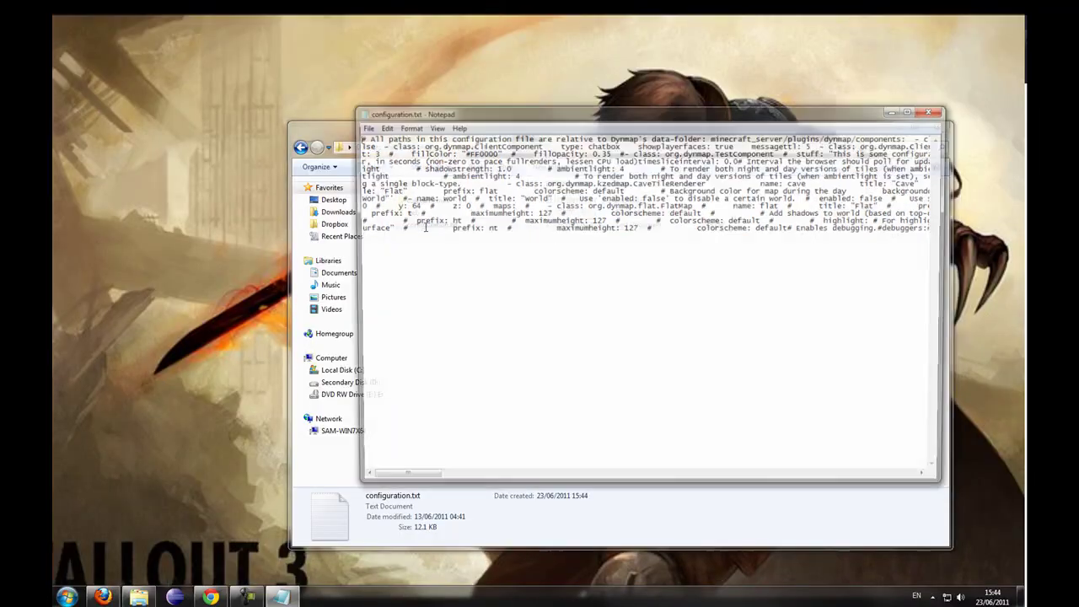
pyautogui.hotkey('ctrl', 'a')
pyautogui.hotkey('ctrl', 'v')
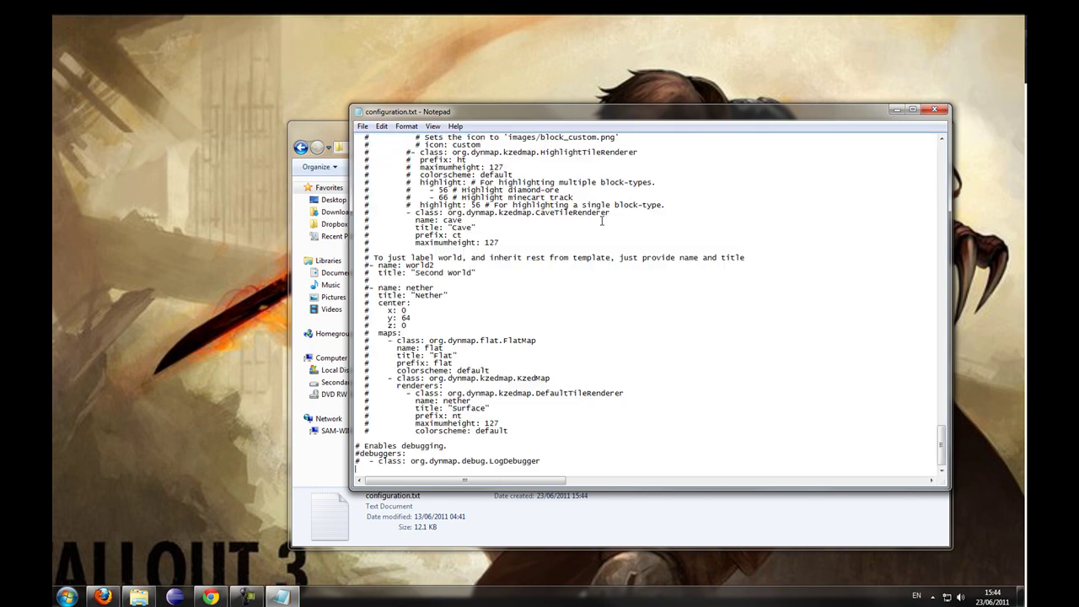
pyautogui.click(912, 109)
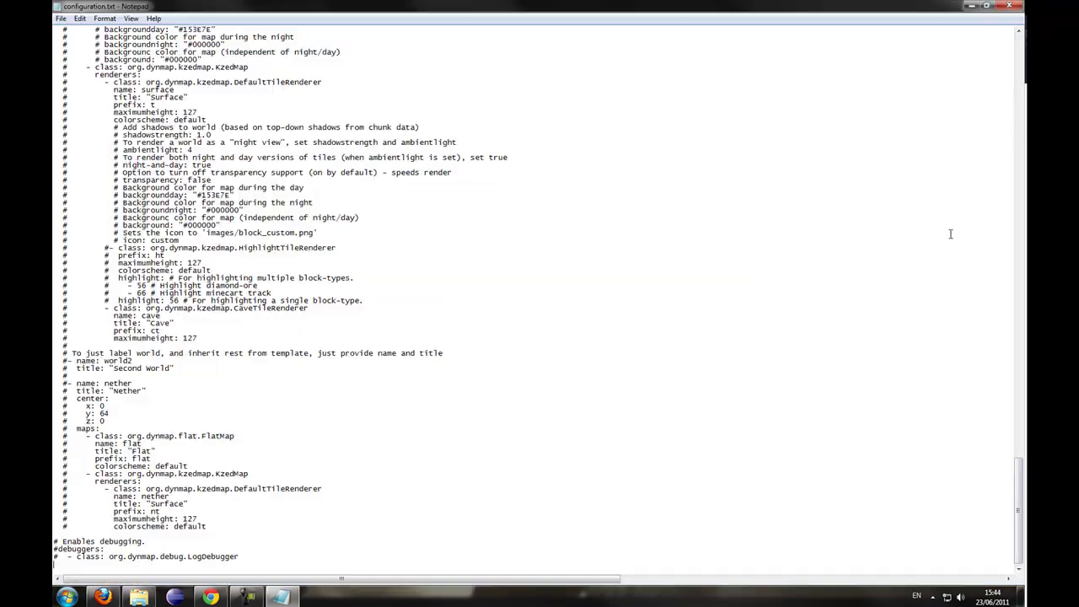
pyautogui.moveTo(1018, 472); pyautogui.dragTo(1018, 50)
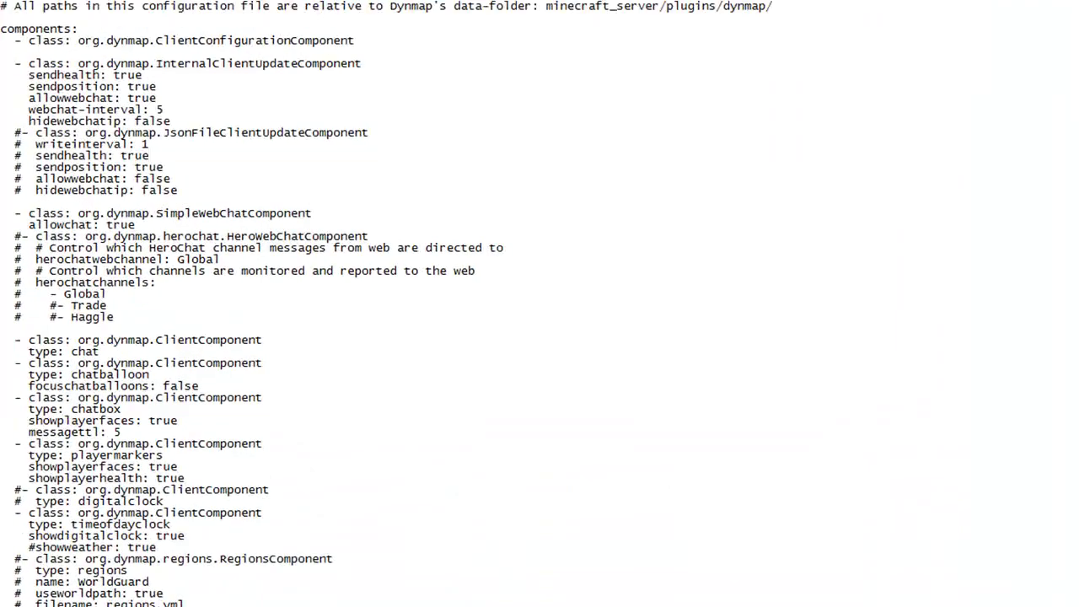
pyautogui.click(379, 63)
pyautogui.scroll(-3, 133, 244)
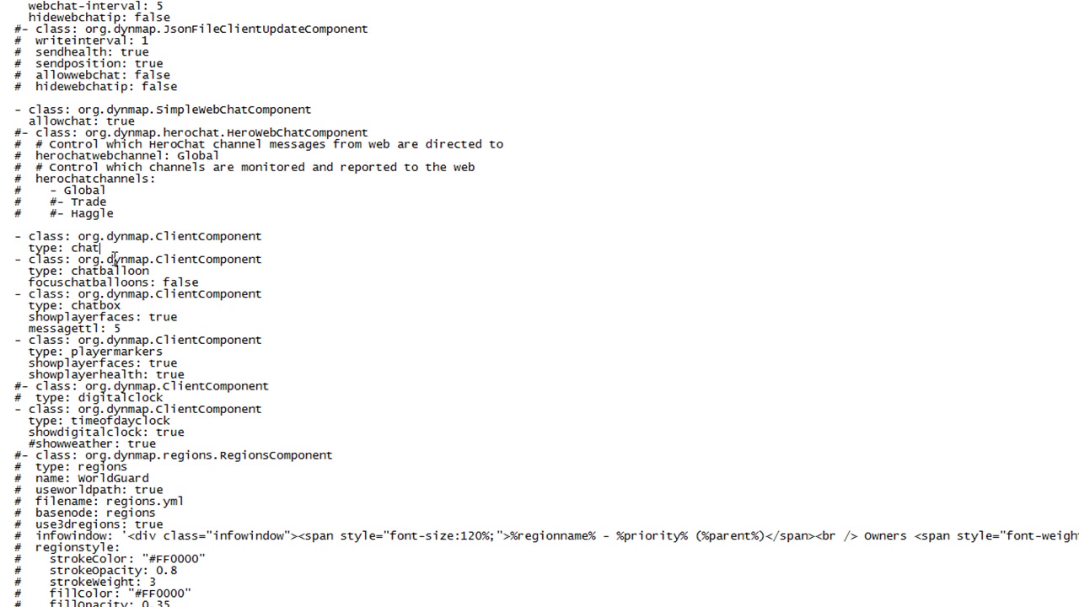
pyautogui.scroll(-1, 162, 347)
pyautogui.scroll(-5, 162, 346)
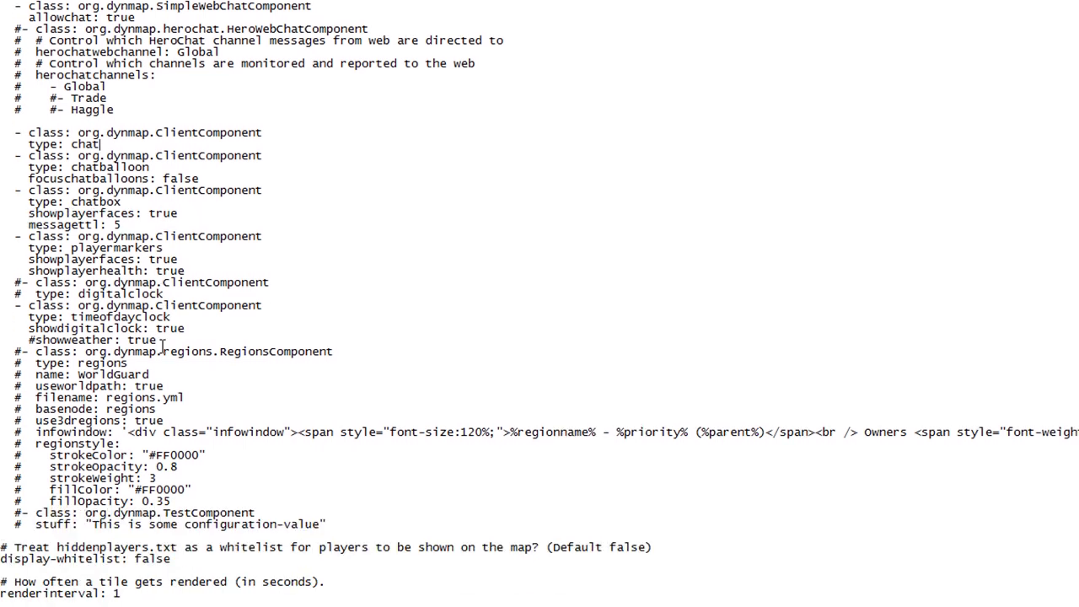
pyautogui.scroll(-3, 164, 346)
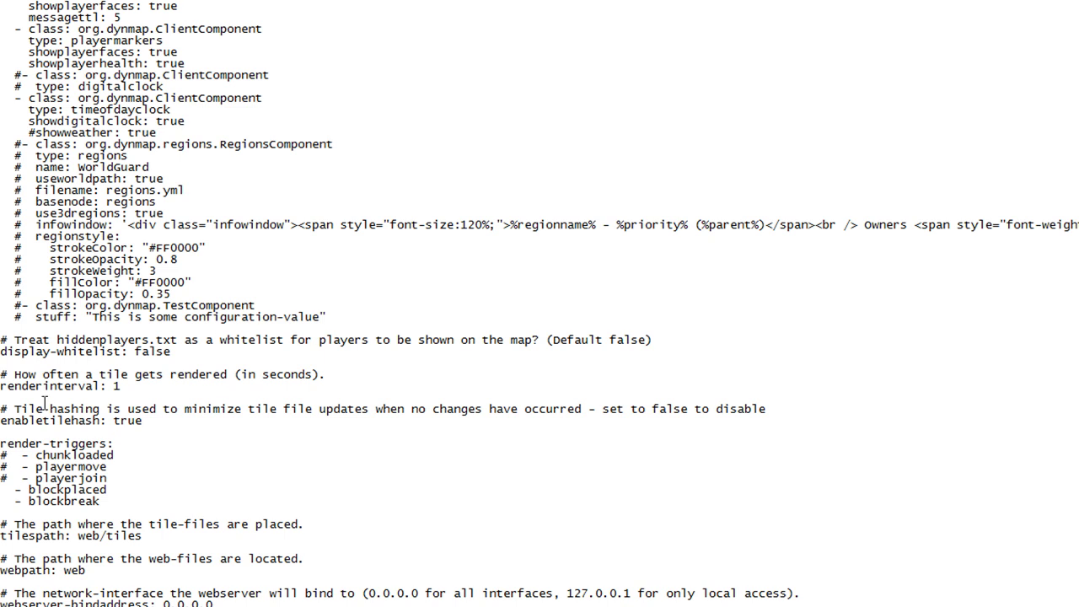
pyautogui.click(123, 386)
pyautogui.scroll(-2, 142, 447)
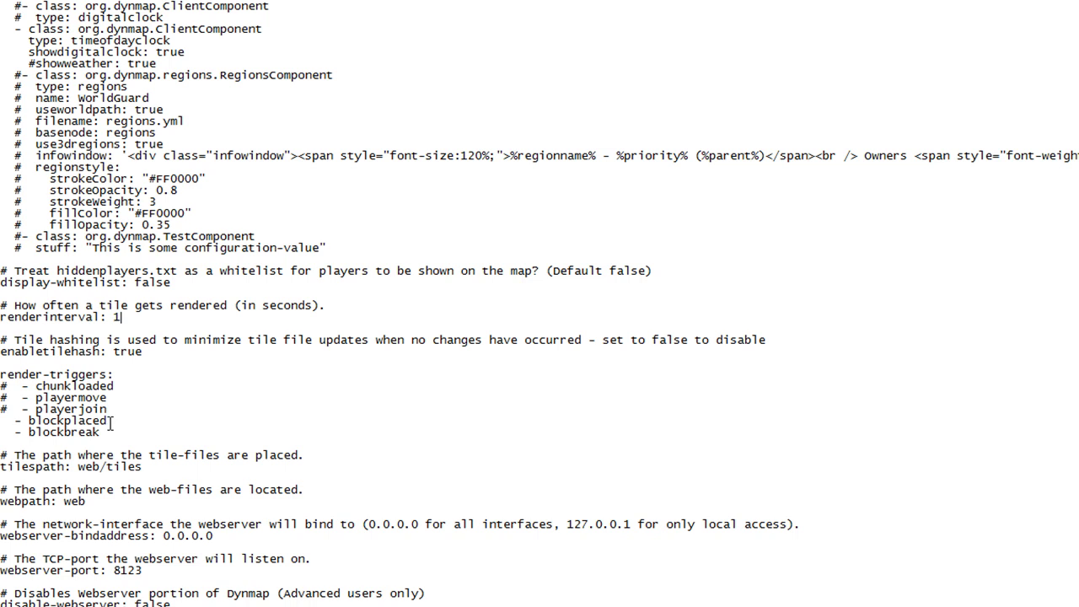
pyautogui.click(111, 431)
pyautogui.scroll(-1, 161, 499)
pyautogui.scroll(-1, 141, 506)
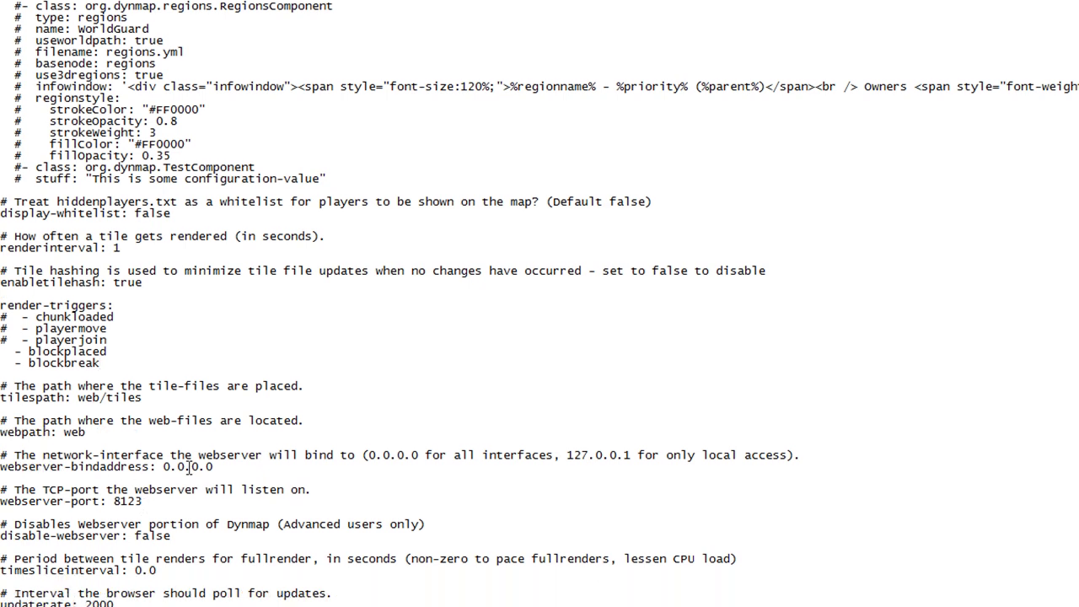
pyautogui.scroll(-1, 204, 492)
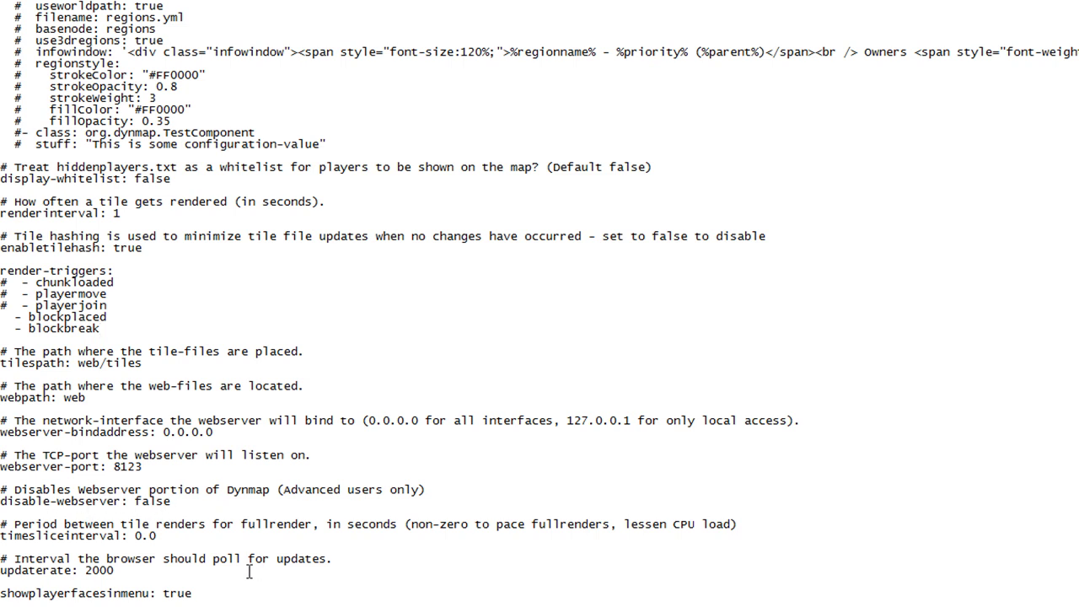
pyautogui.scroll(-2, 246, 563)
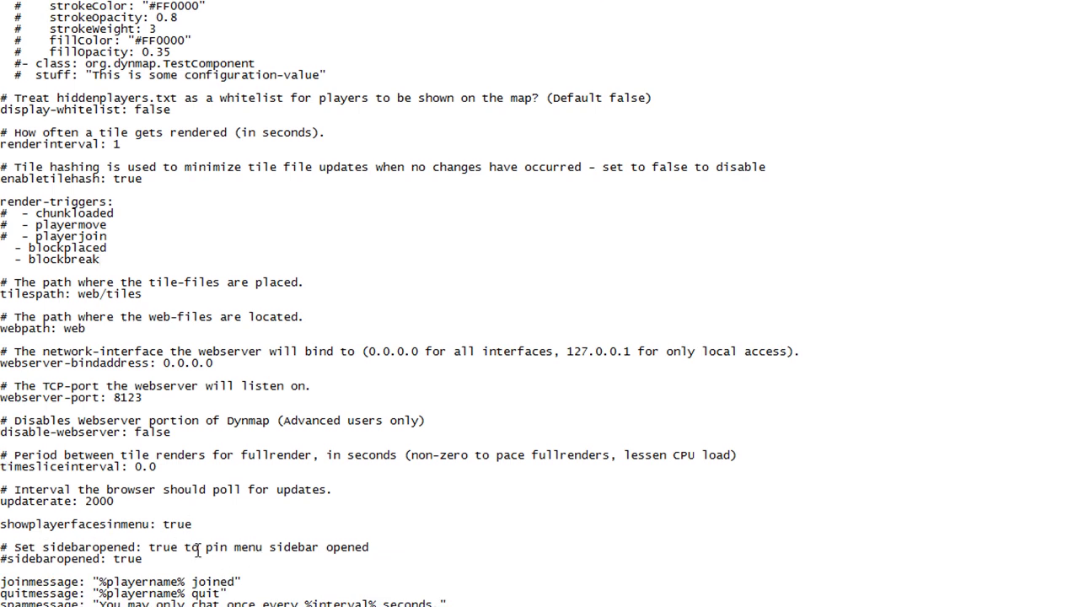
pyautogui.scroll(-5, 197, 550)
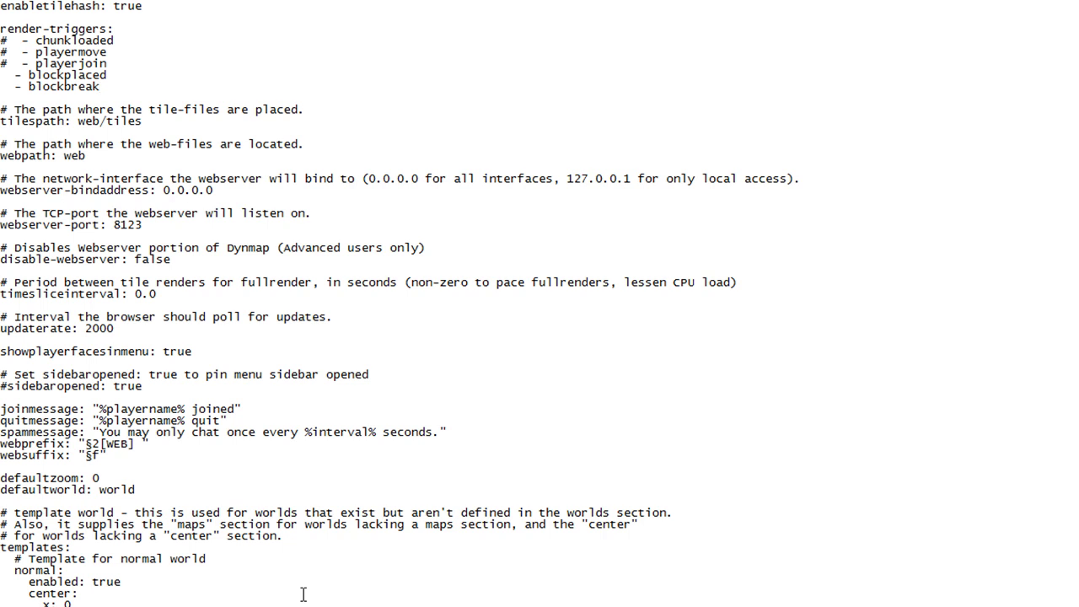
pyautogui.scroll(-2, 236, 539)
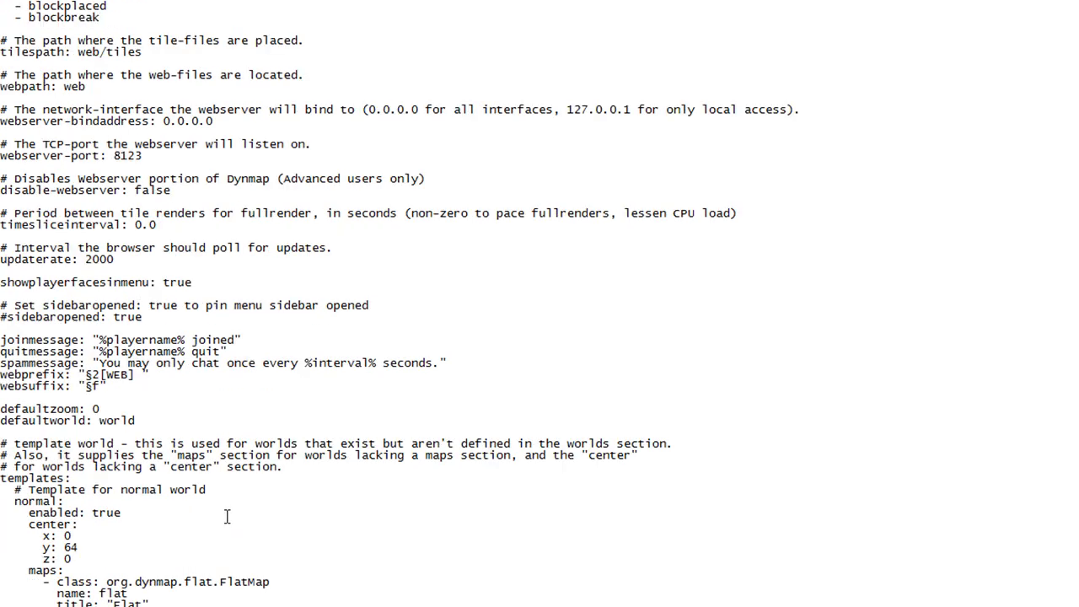
pyautogui.scroll(-2, 227, 517)
pyautogui.scroll(-3, 228, 512)
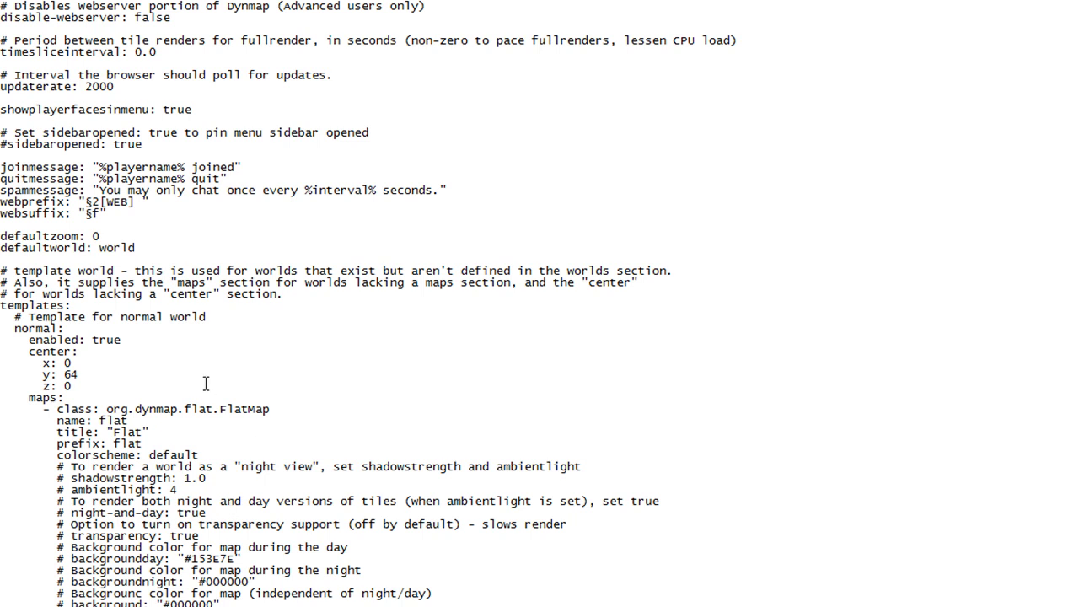
pyautogui.scroll(-11, 208, 382)
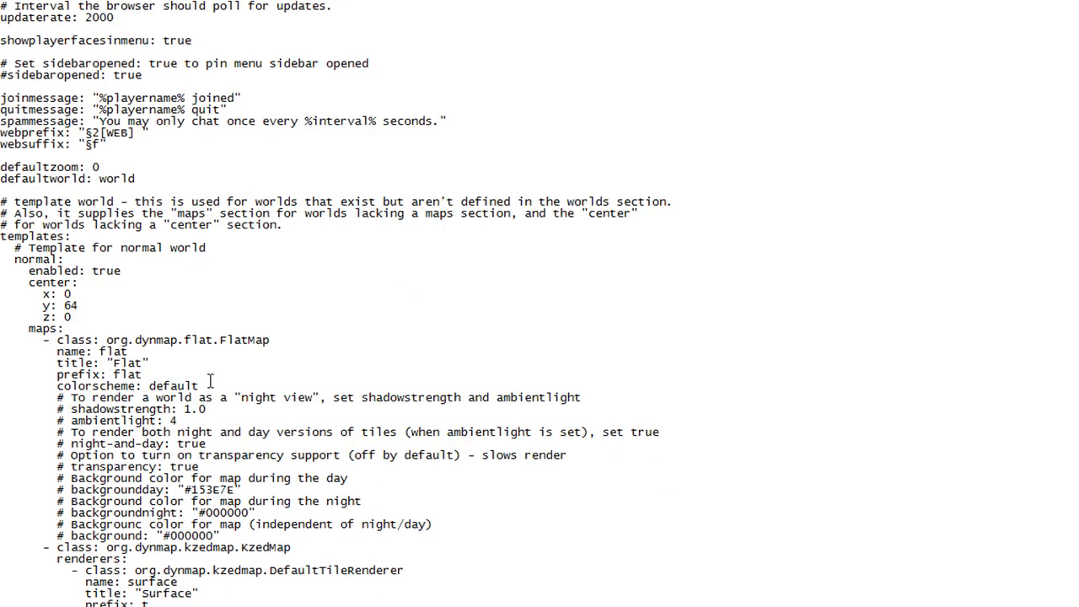
pyautogui.scroll(-9, 210, 381)
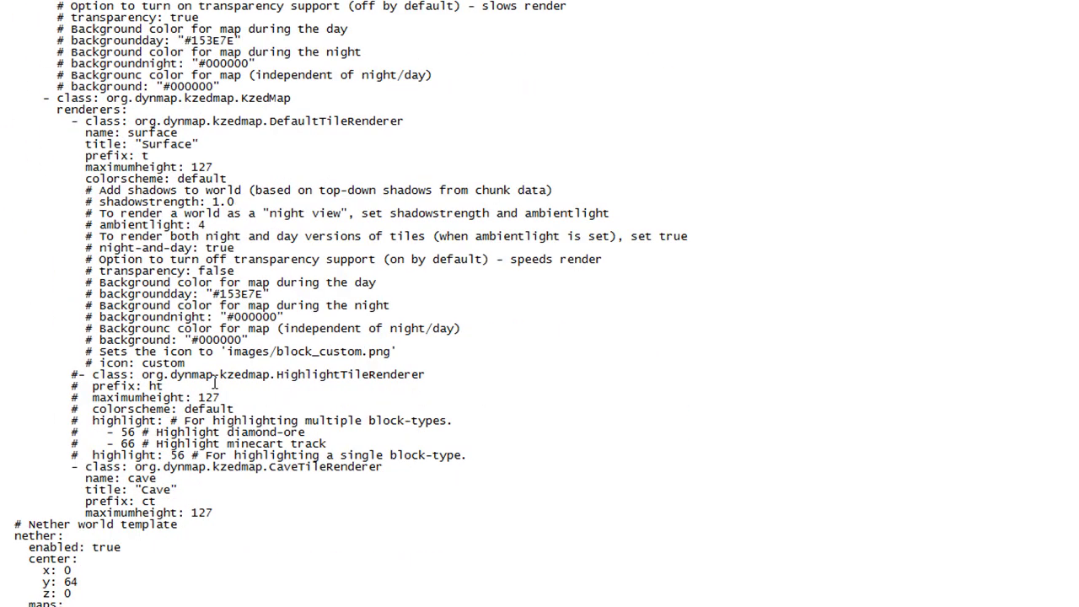
pyautogui.scroll(-11, 214, 382)
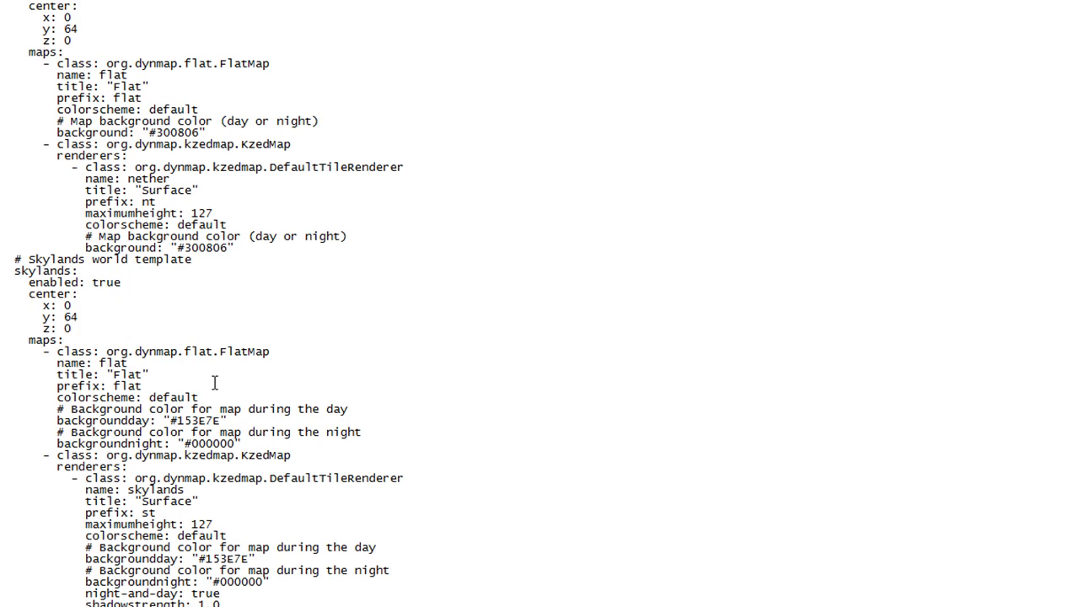
pyautogui.scroll(12, 272, 398)
pyautogui.scroll(12, 277, 380)
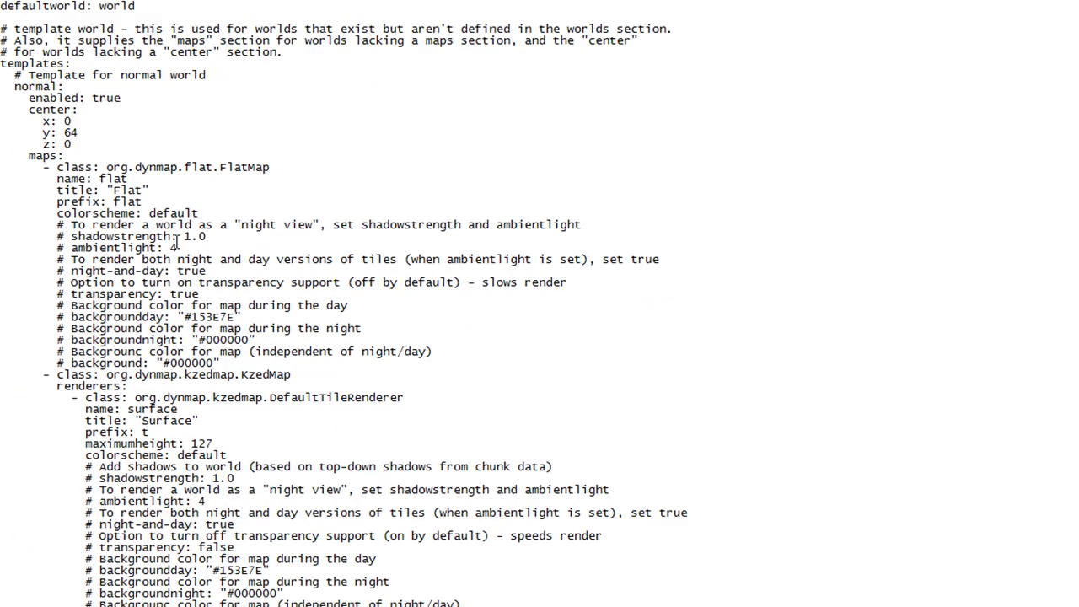
pyautogui.scroll(-11, 291, 435)
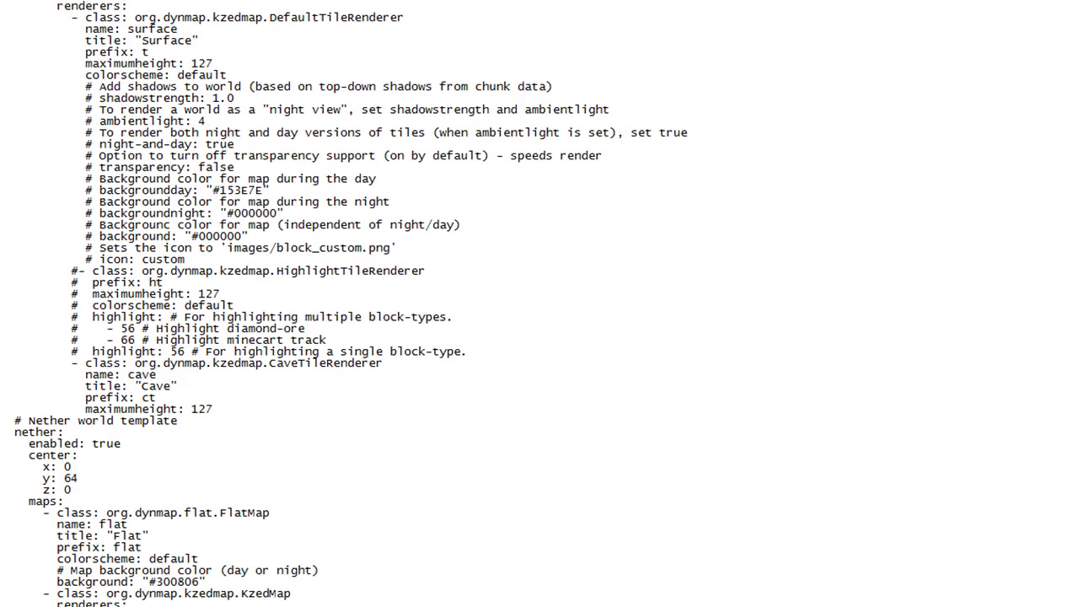
pyautogui.scroll(-5, 98, 578)
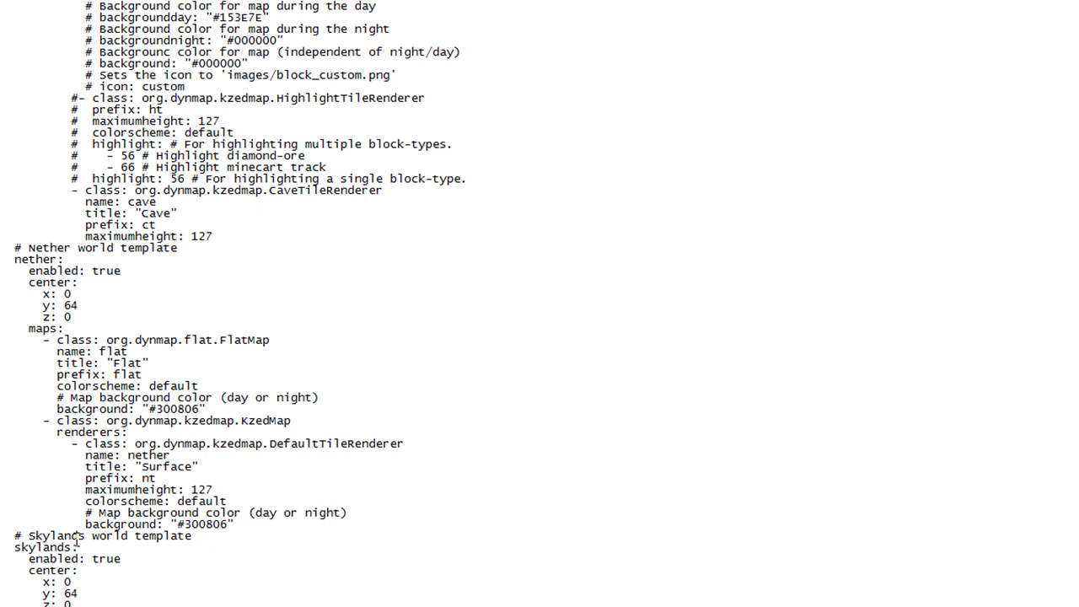
pyautogui.scroll(-4, 74, 546)
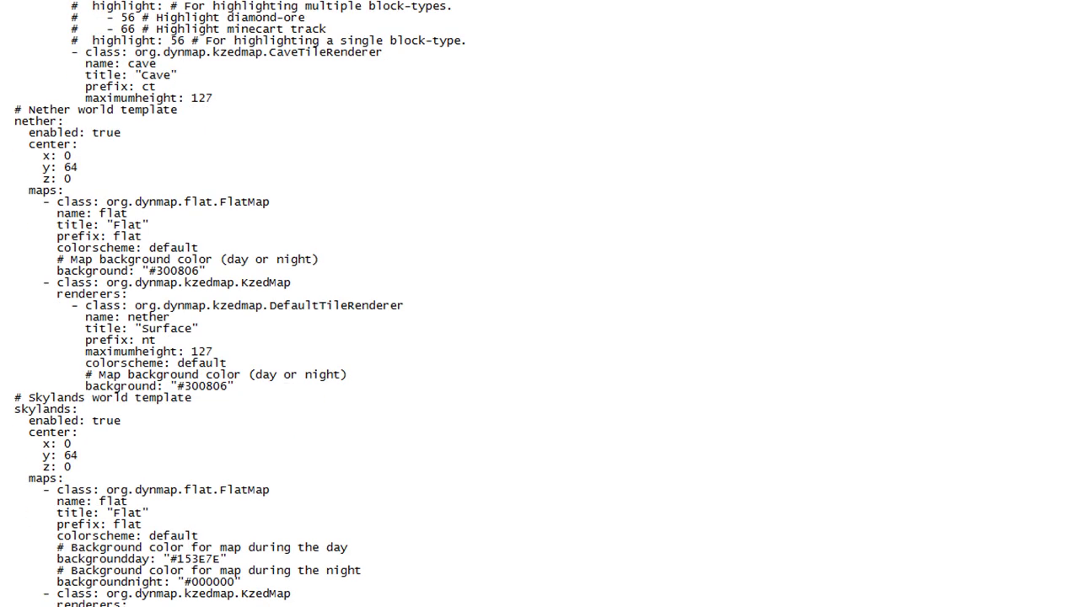
pyautogui.scroll(6, 228, 410)
pyautogui.scroll(8, 228, 396)
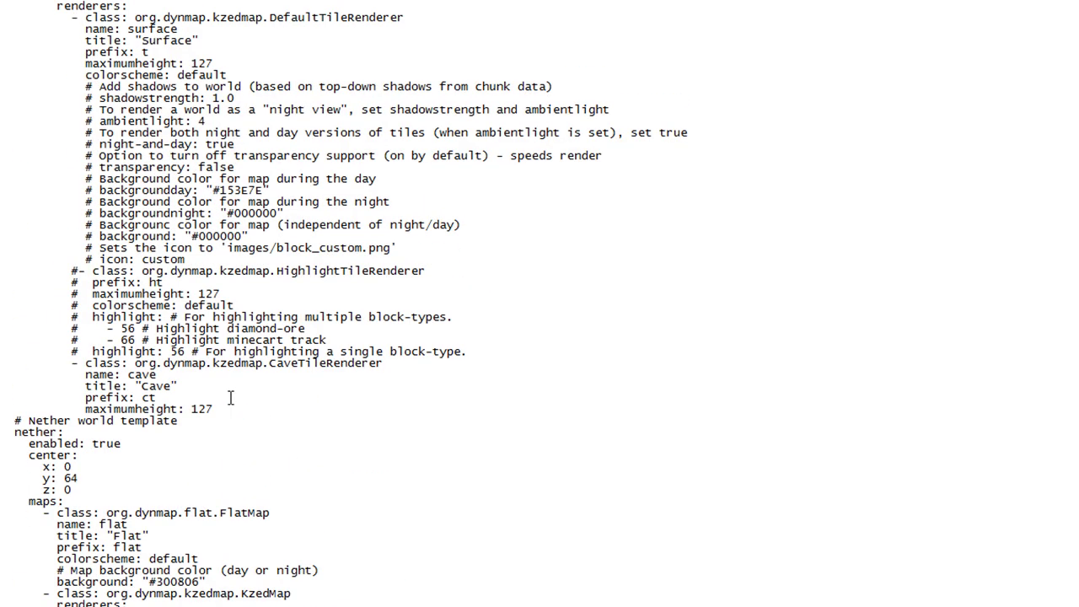
pyautogui.scroll(-11, 230, 393)
pyautogui.scroll(-13, 231, 390)
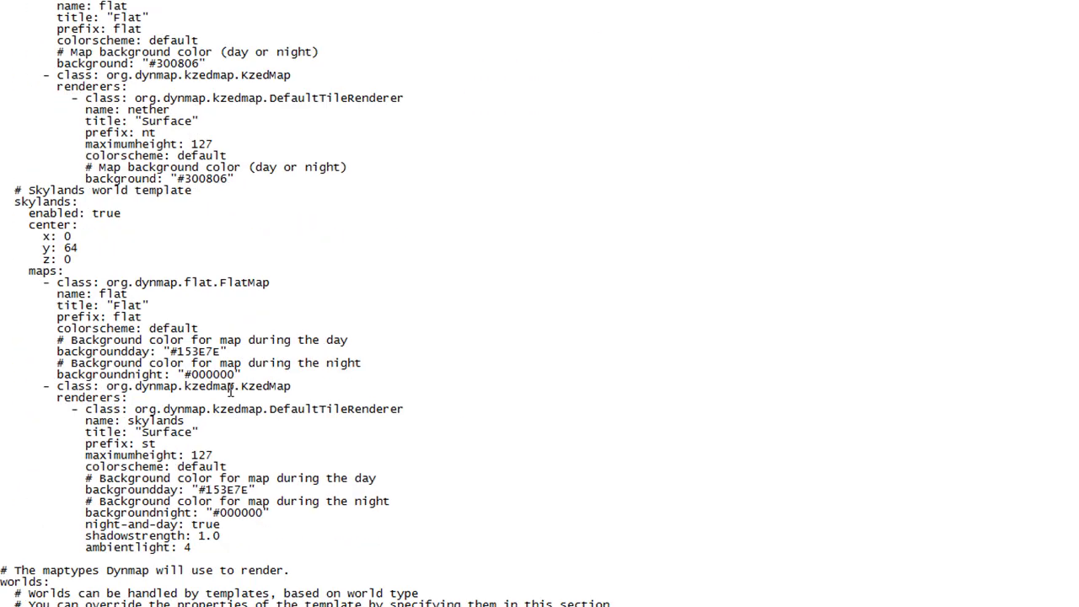
pyautogui.scroll(-4, 274, 404)
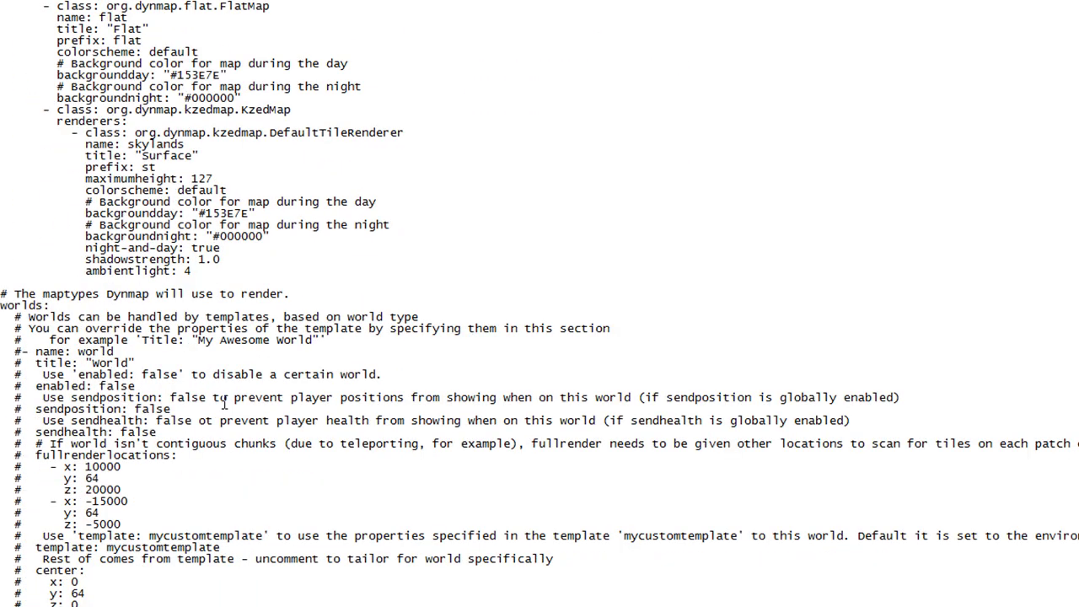
pyautogui.scroll(-20, 126, 308)
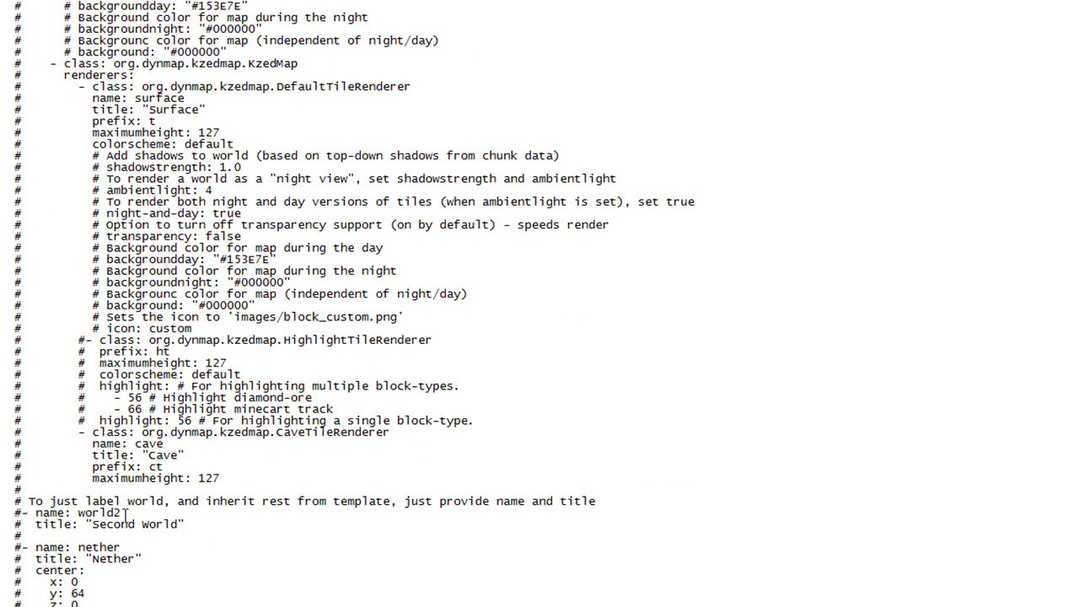
pyautogui.scroll(18, 126, 515)
pyautogui.scroll(4, 136, 419)
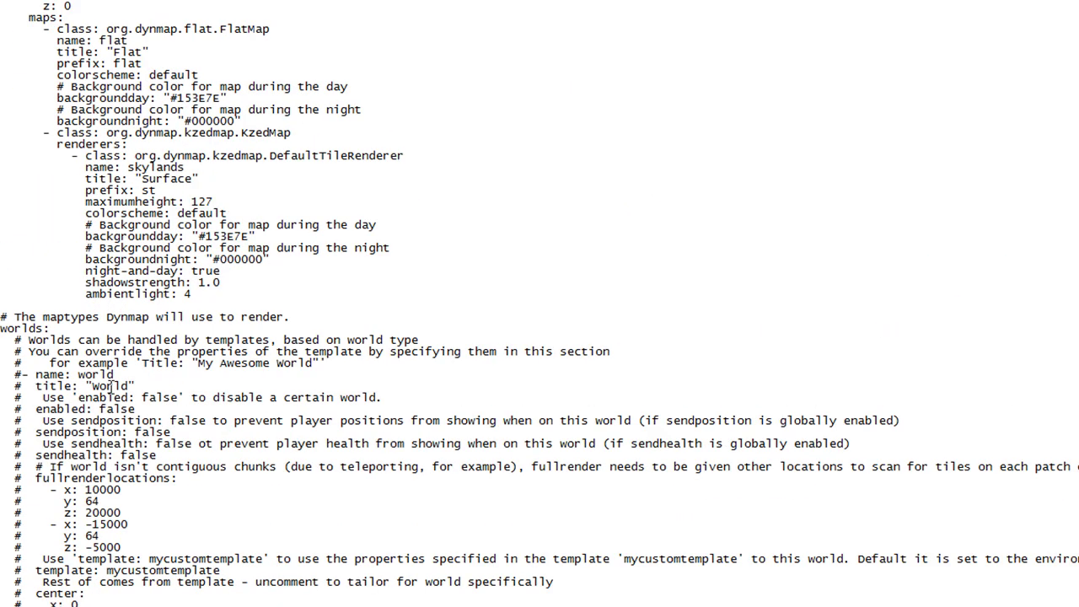
# Step: Add the line '- name: world' directly under worlds: in configuration.txt
pyautogui.click(87, 328)
pyautogui.press('Return')
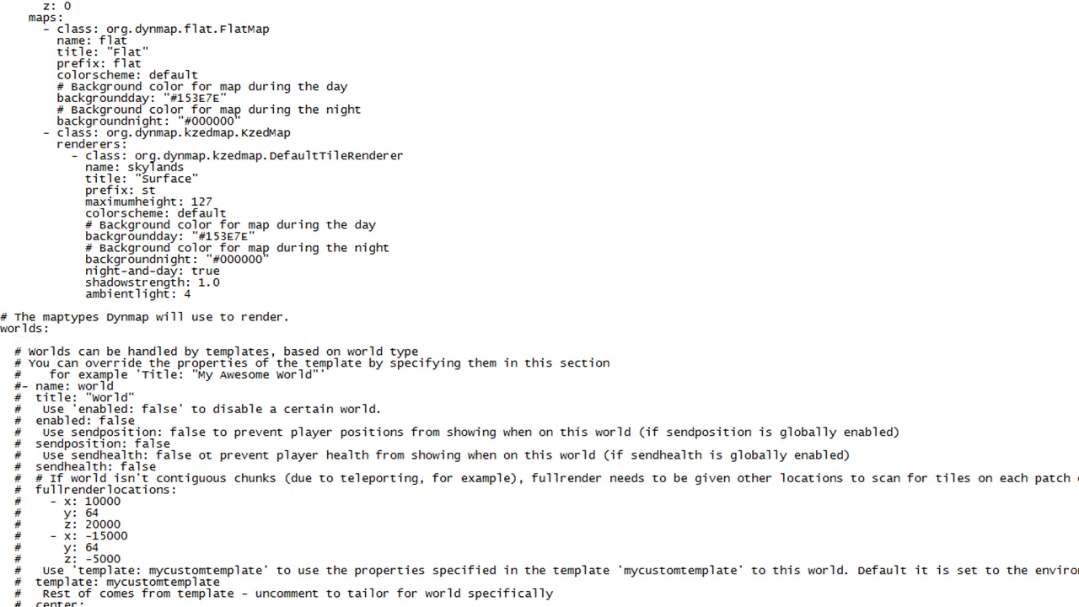
pyautogui.write('- name: world')
pyautogui.scroll(-15, 173, 552)
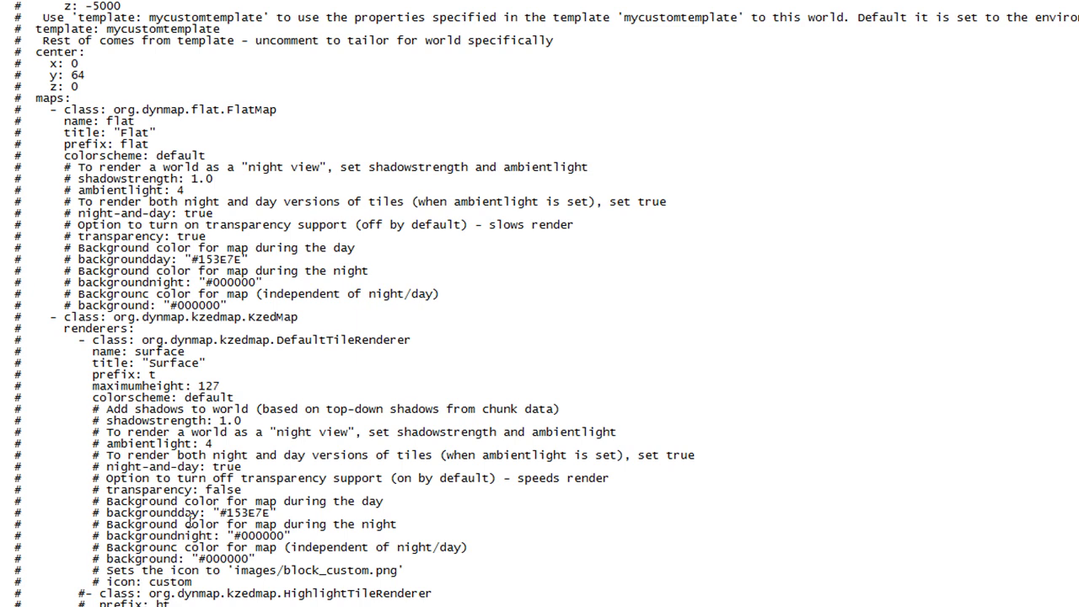
pyautogui.scroll(10, 189, 512)
pyautogui.scroll(-10, 228, 497)
# Step: Add an aligned title line with the custom awesome-World title, then begin a template: line
pyautogui.scroll(12, 235, 499)
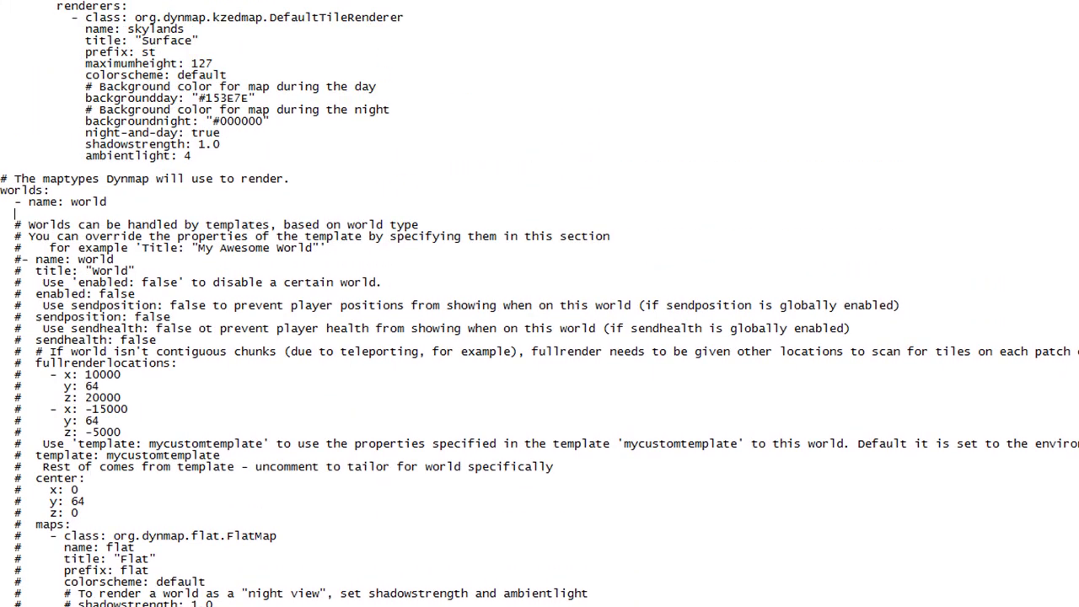
pyautogui.write('title: "Sam\'s aweso')
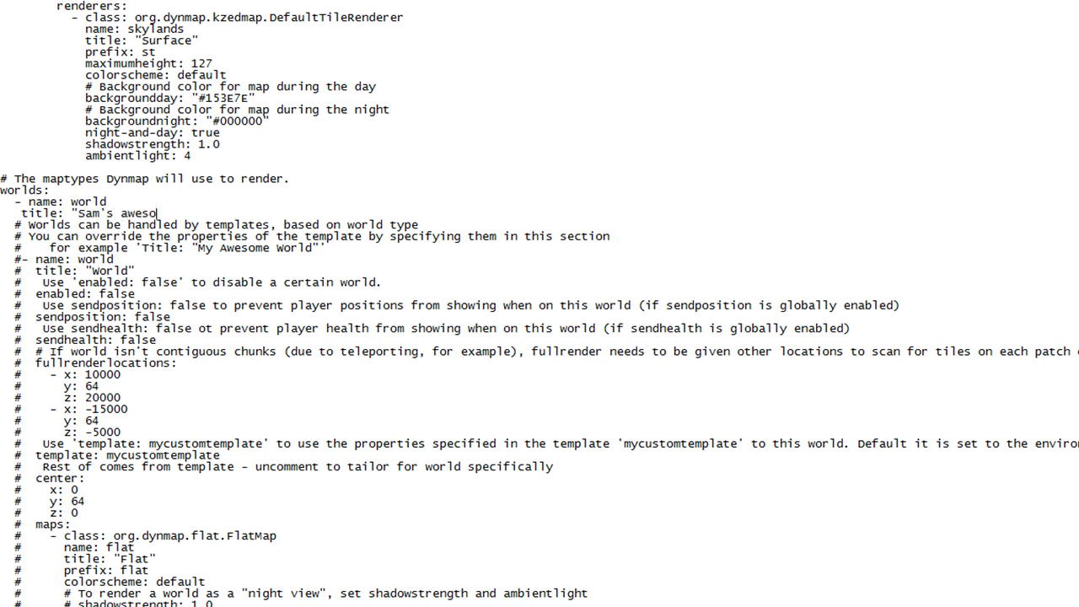
pyautogui.write('me World"')
pyautogui.click(22, 214)
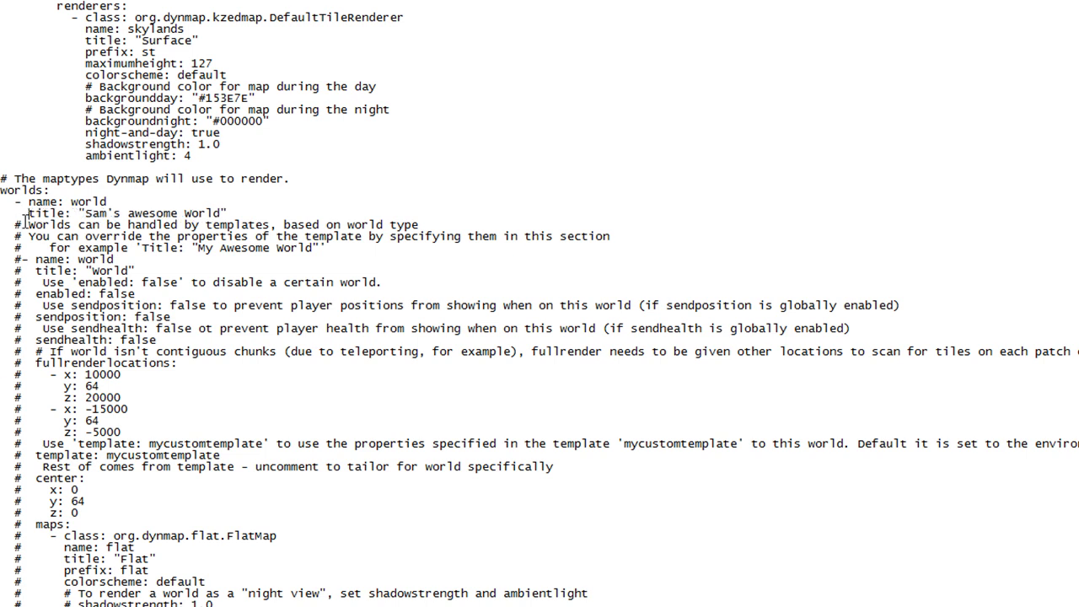
pyautogui.click(252, 213)
pyautogui.press('Return')
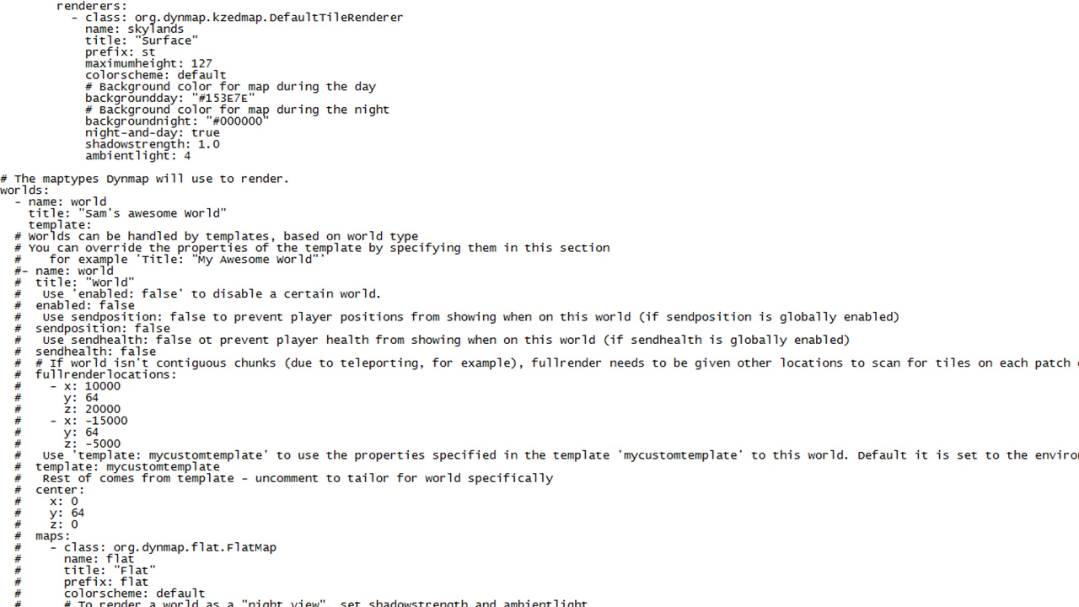
# Step: Check the template names defined earlier, then set the world entry's template to normal
pyautogui.scroll(12, 263, 198)
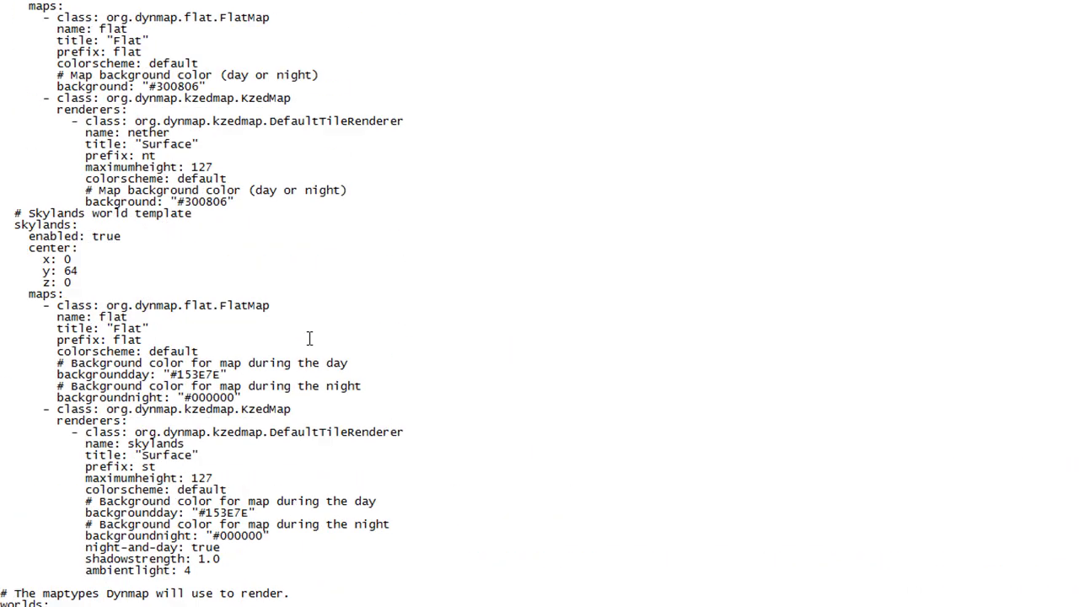
pyautogui.scroll(6, 60, 271)
pyautogui.scroll(18, 93, 205)
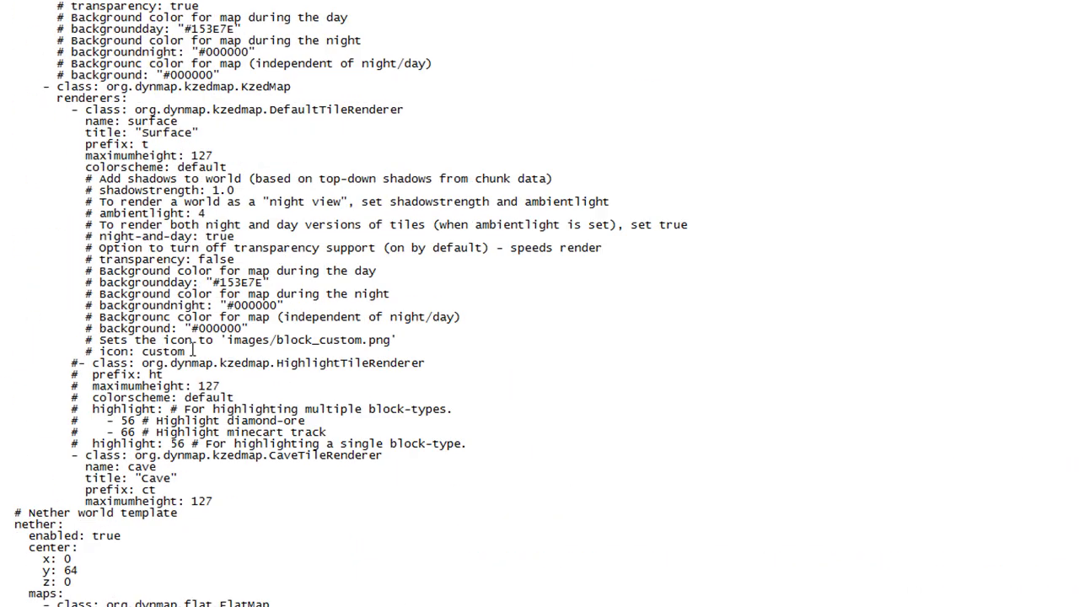
pyautogui.scroll(-17, 194, 324)
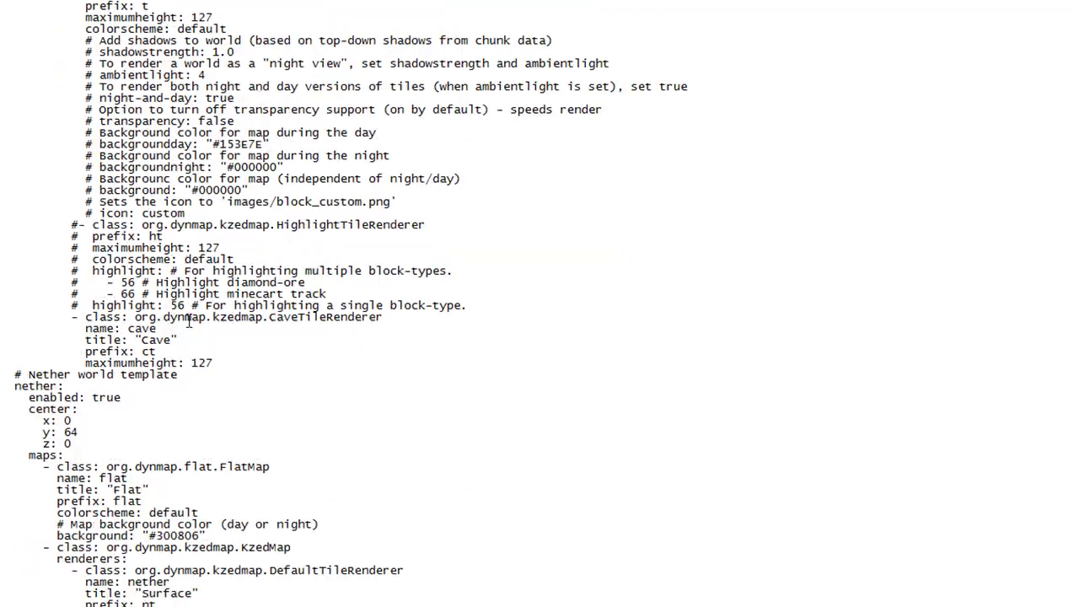
pyautogui.scroll(14, 210, 354)
pyautogui.scroll(7, 257, 377)
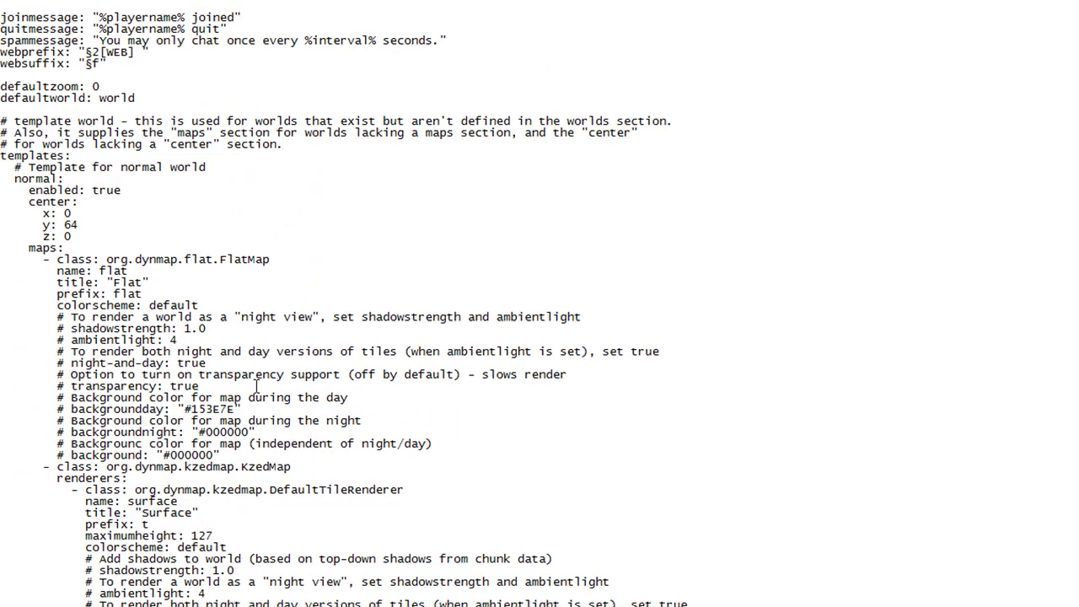
pyautogui.scroll(-18, 135, 282)
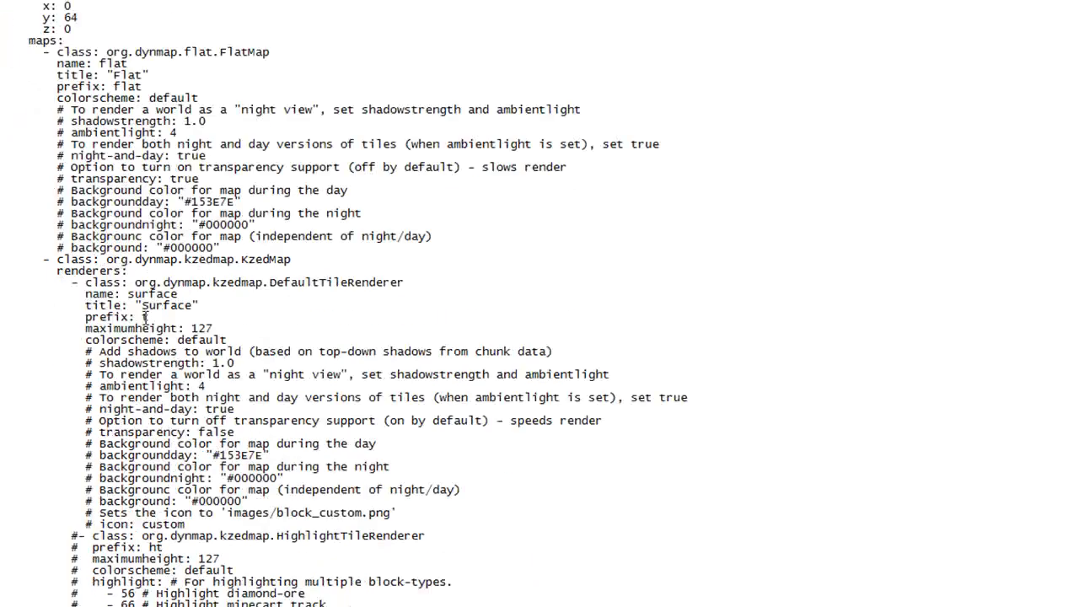
pyautogui.scroll(-5, 253, 304)
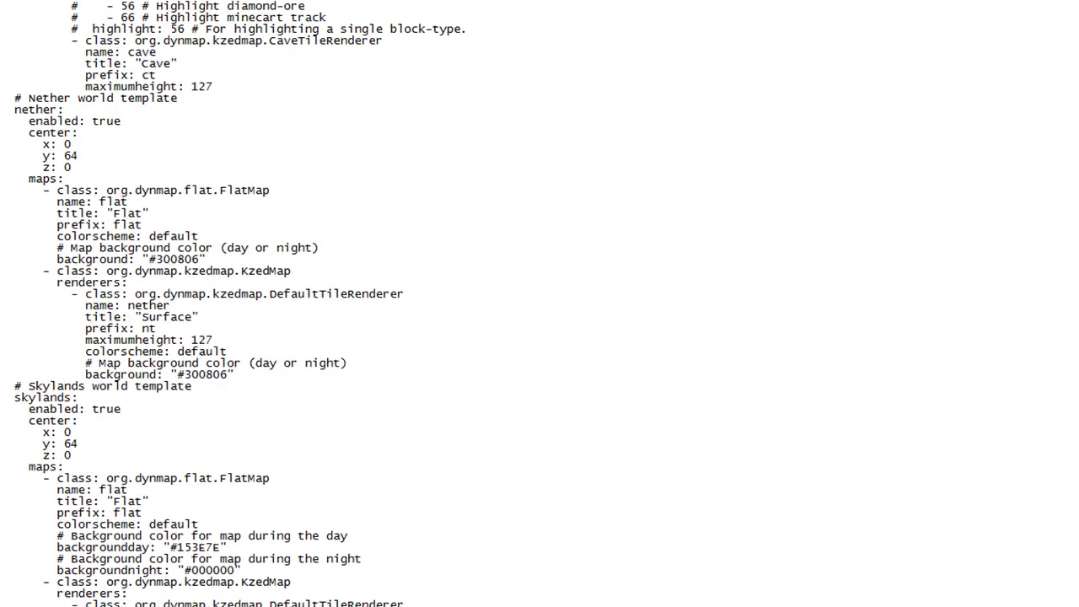
pyautogui.scroll(-8, 62, 500)
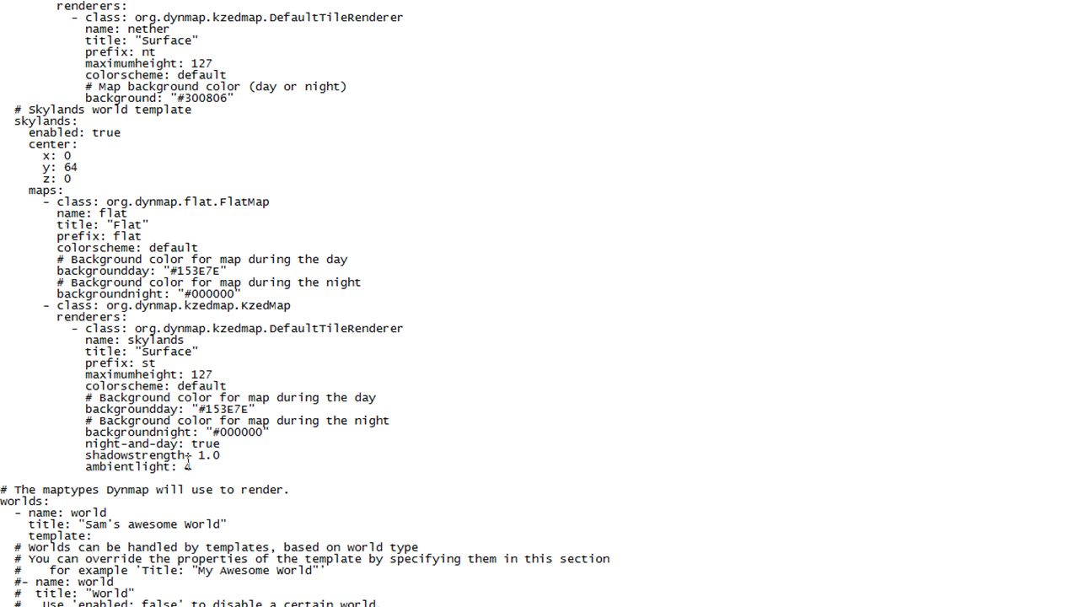
pyautogui.moveTo(96, 536); pyautogui.dragTo(3, 548)
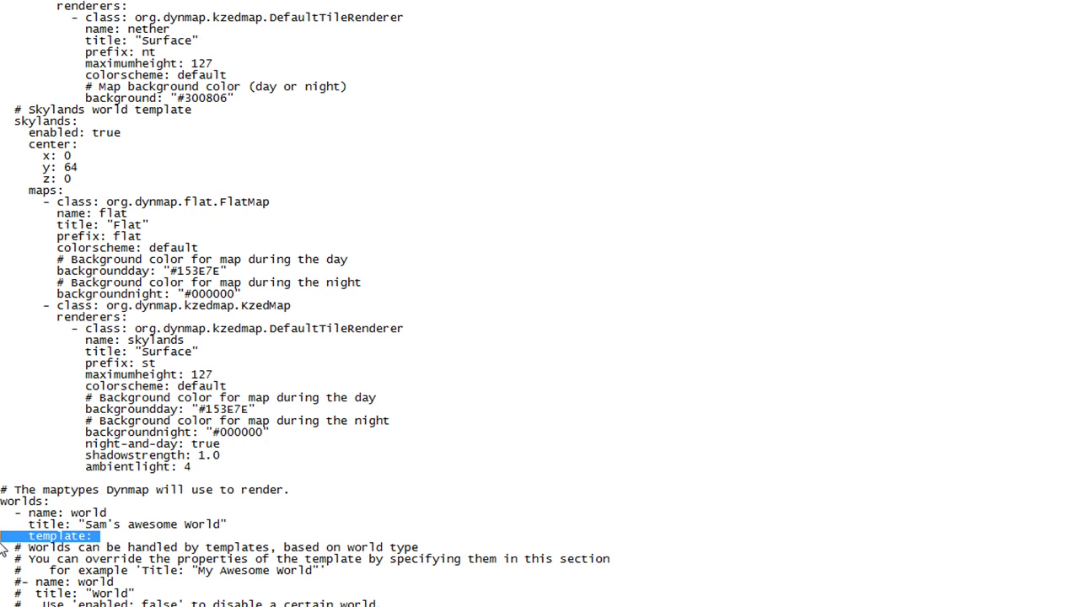
pyautogui.click(107, 536)
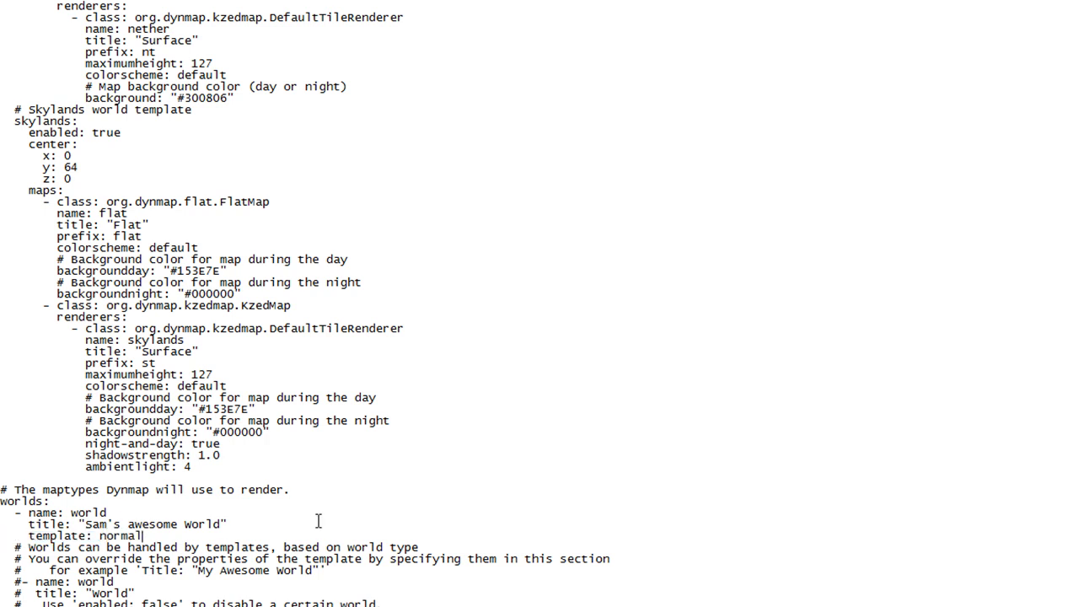
pyautogui.scroll(-20, 318, 521)
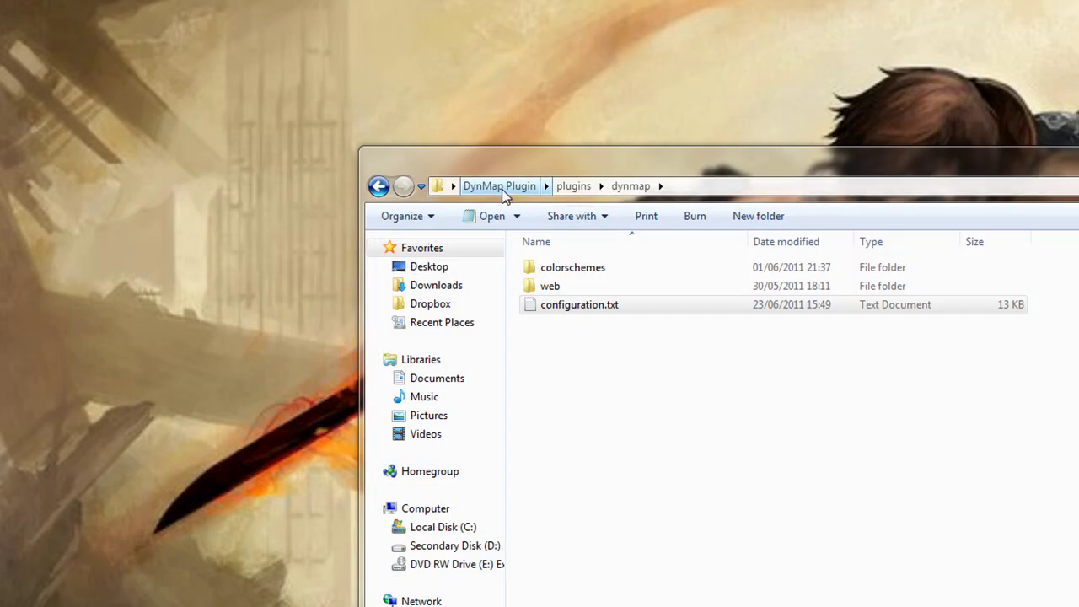
# Step: Launch ServerStart.bat from the DynMap Plugin folder and enlarge the server console window
pyautogui.click(501, 189)
pyautogui.doubleClick(574, 435)
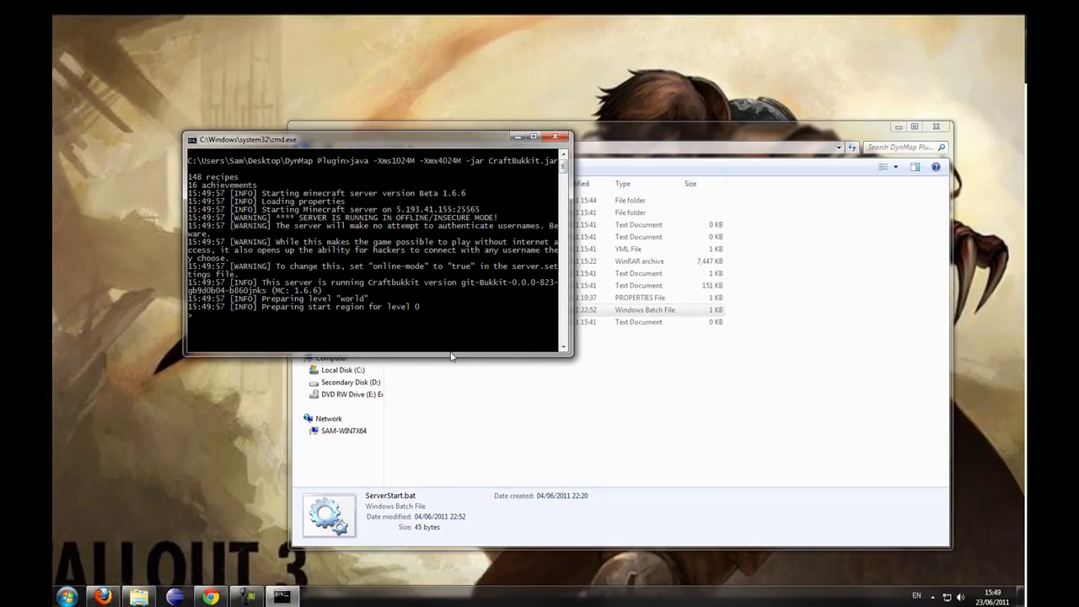
pyautogui.moveTo(451, 357); pyautogui.dragTo(435, 477)
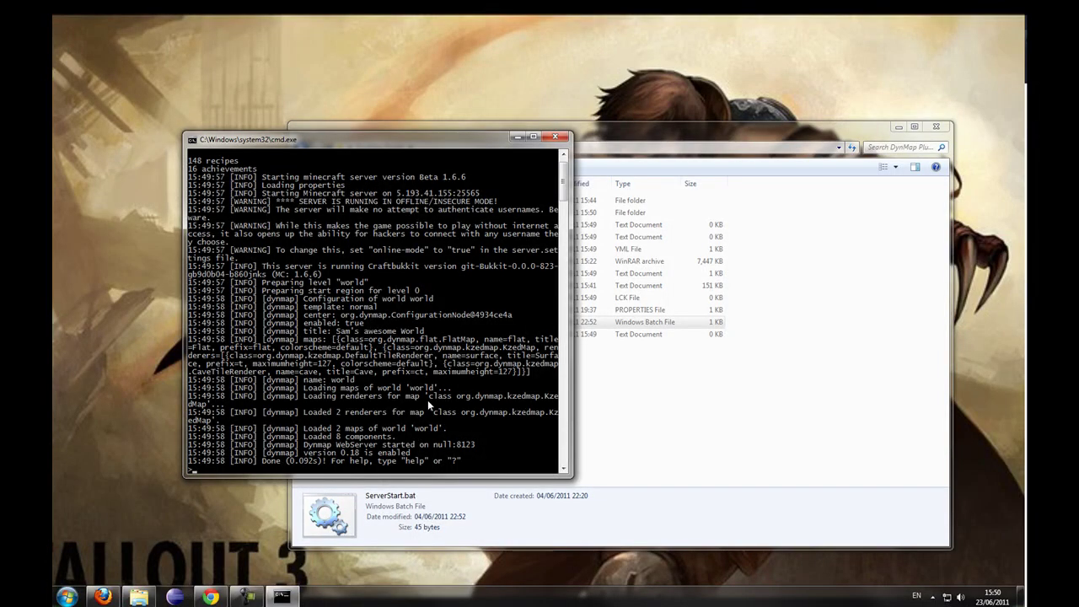
# Step: Open the Dynmap web map at localhost:8123 in a new Chrome tab, correcting the port from the console
pyautogui.click(211, 597)
pyautogui.click(508, 8)
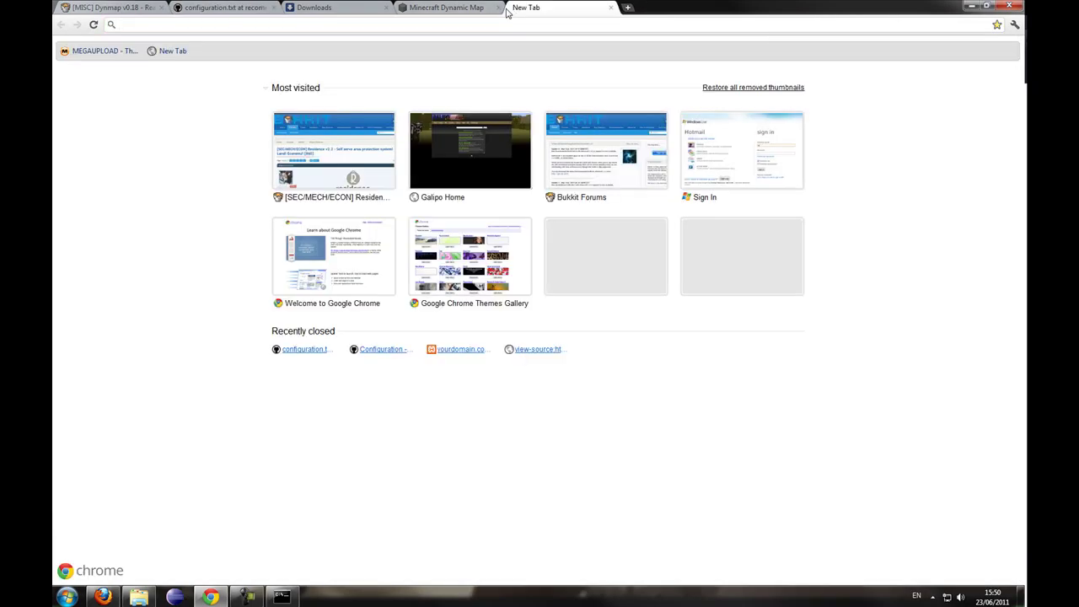
pyautogui.write('localhost:')
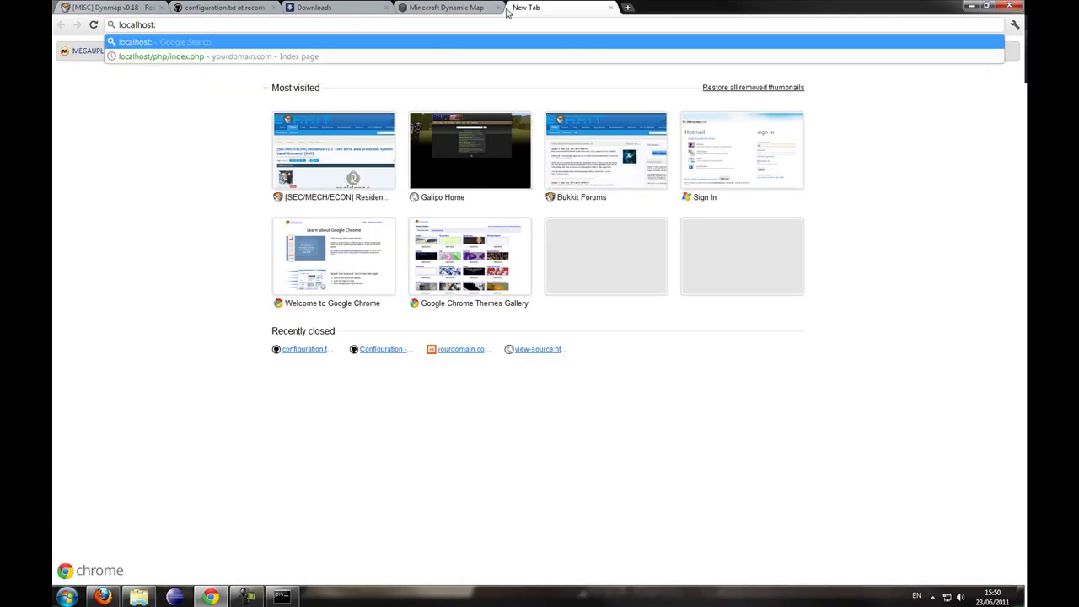
pyautogui.write('8321')
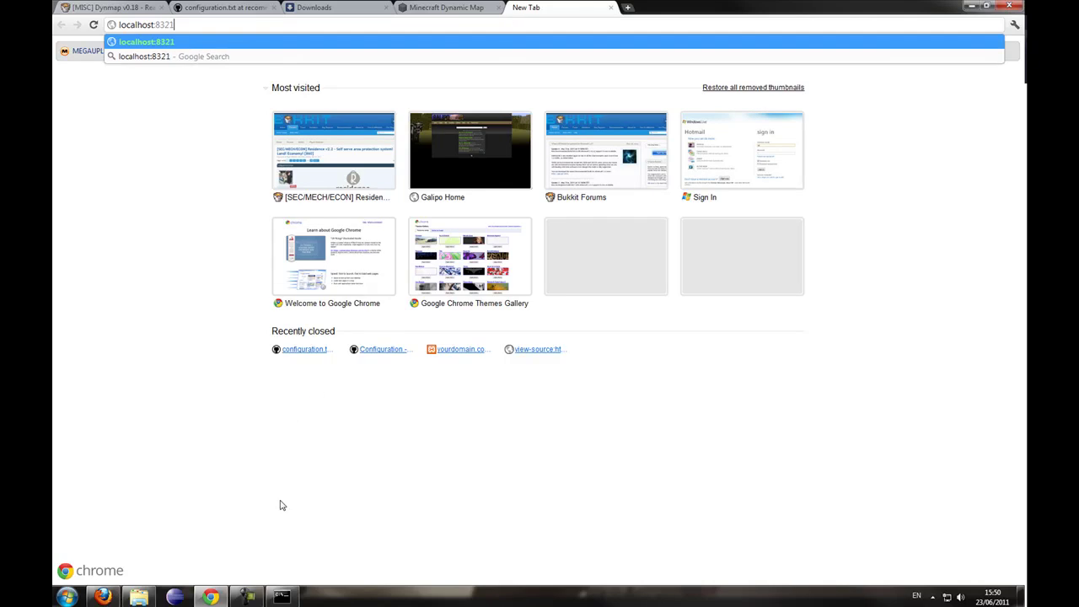
pyautogui.click(287, 596)
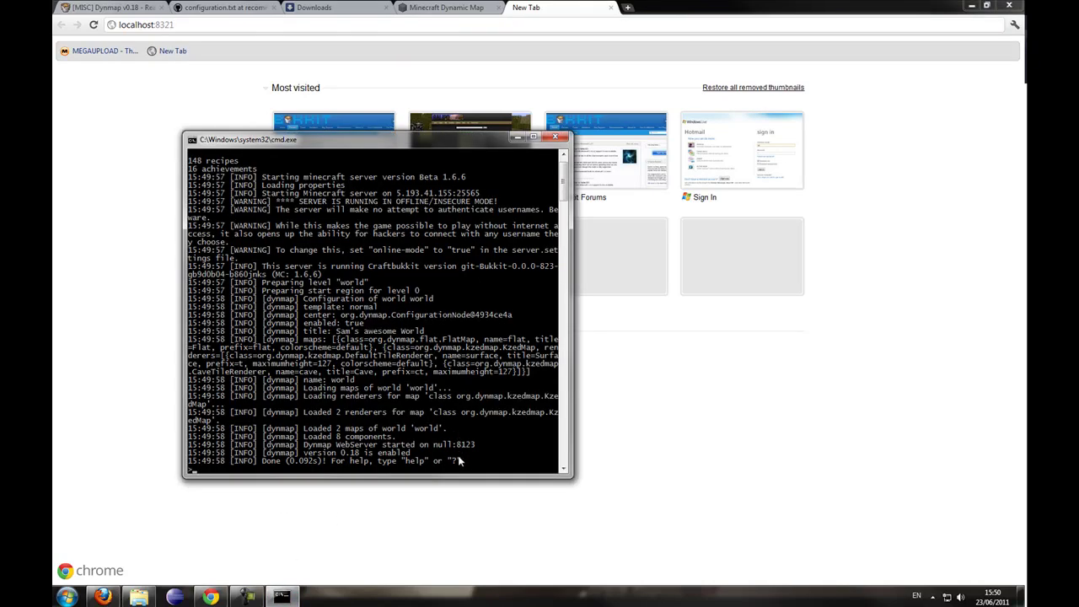
pyautogui.click(163, 71)
pyautogui.write('23')
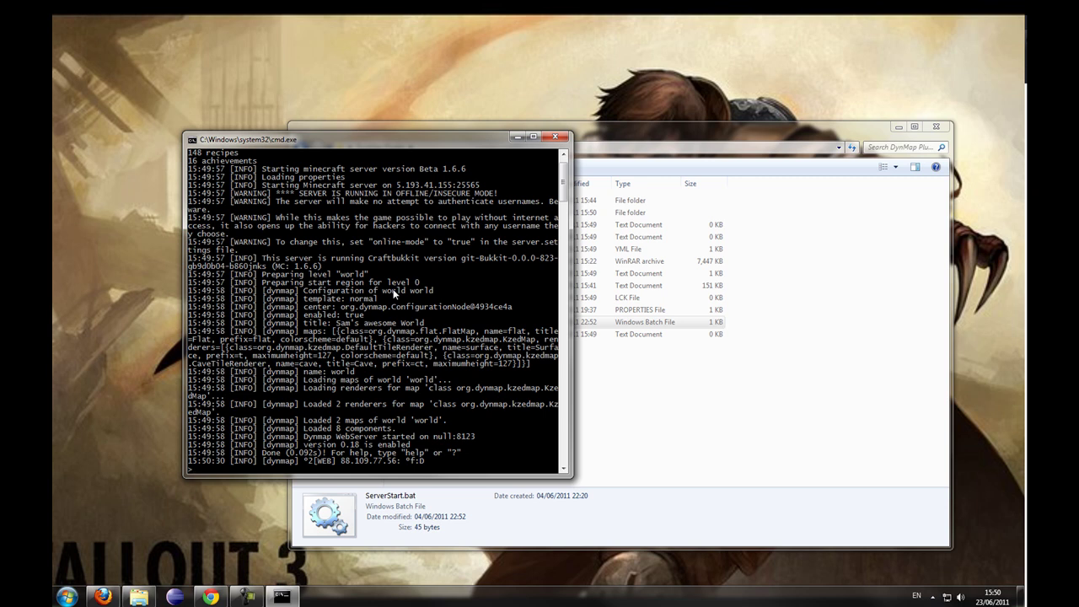
# Step: Launch Minecraft and try connecting to the multiplayer server at localhost
pyautogui.click(66, 596)
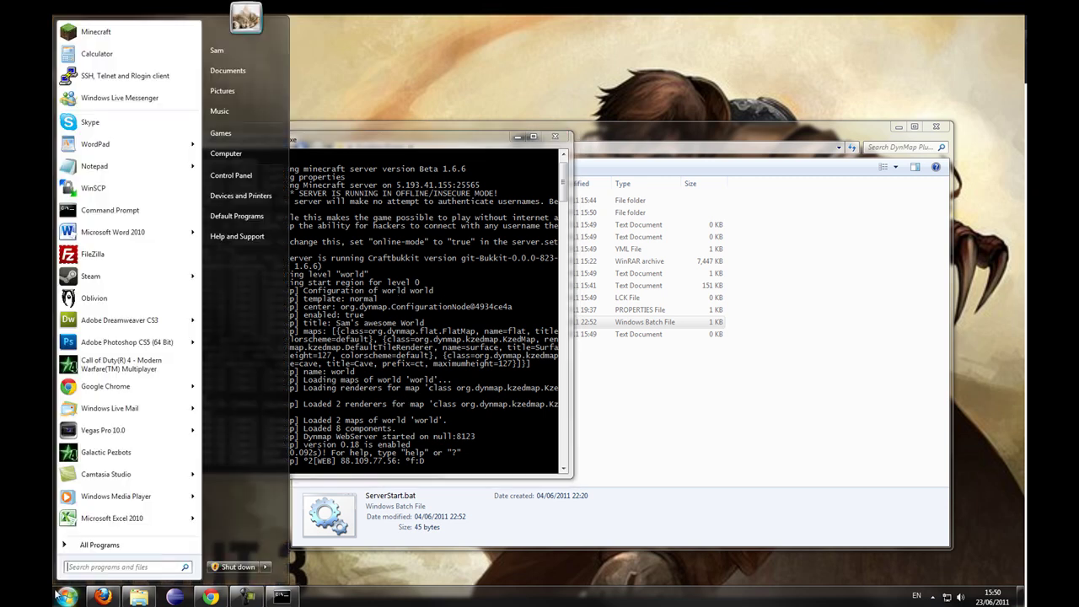
pyautogui.click(145, 37)
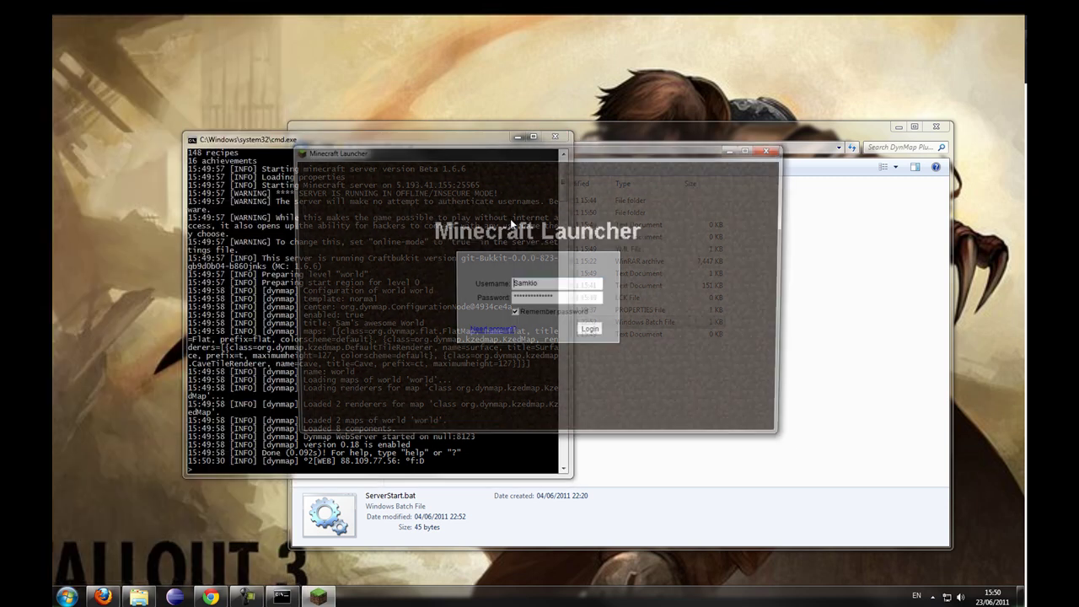
pyautogui.click(588, 332)
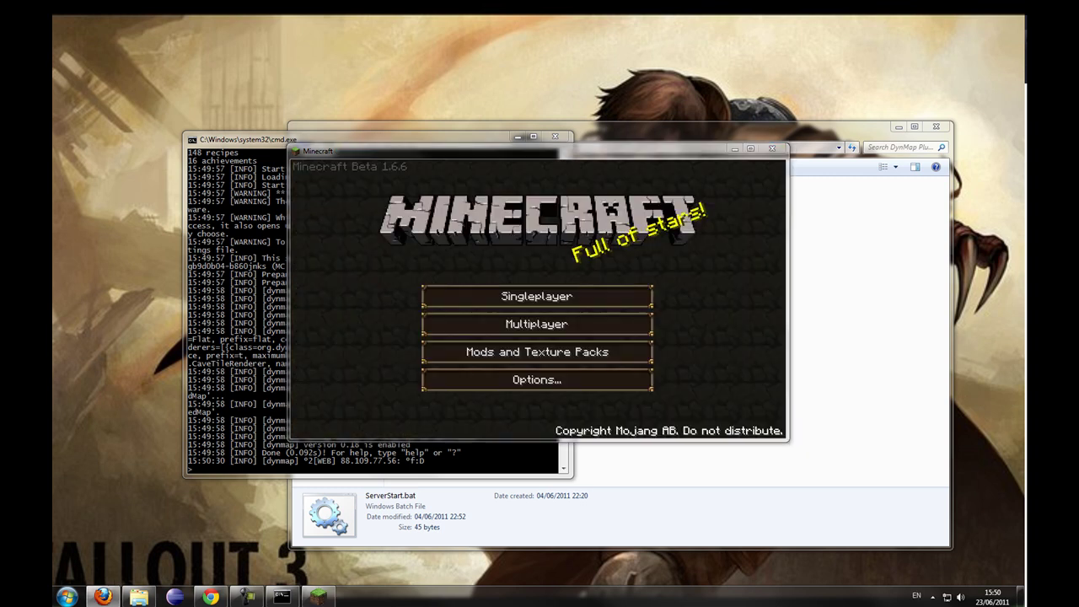
pyautogui.click(553, 334)
pyautogui.press('BackSpace')
pyautogui.press('BackSpace')
pyautogui.press('BackSpace')
pyautogui.press('BackSpace')
pyautogui.press('BackSpace')
pyautogui.press('BackSpace')
pyautogui.press('BackSpace')
pyautogui.press('BackSpace')
pyautogui.press('BackSpace')
pyautogui.press('BackSpace')
pyautogui.press('BackSpace')
pyautogui.press('BackSpace')
pyautogui.press('BackSpace')
pyautogui.press('BackSpace')
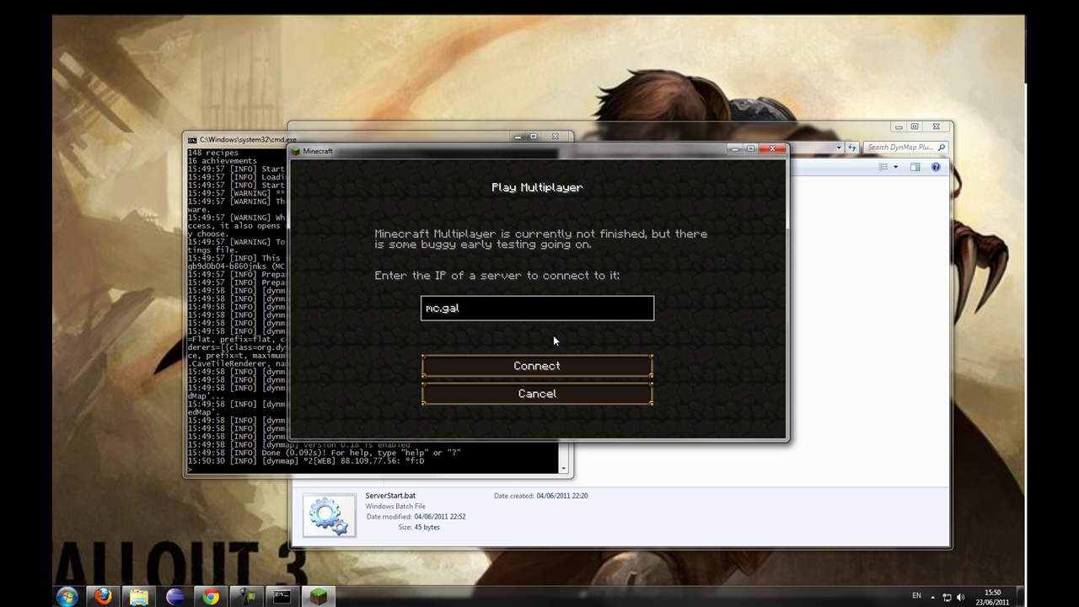
pyautogui.write('localhost')
pyautogui.press('Return')
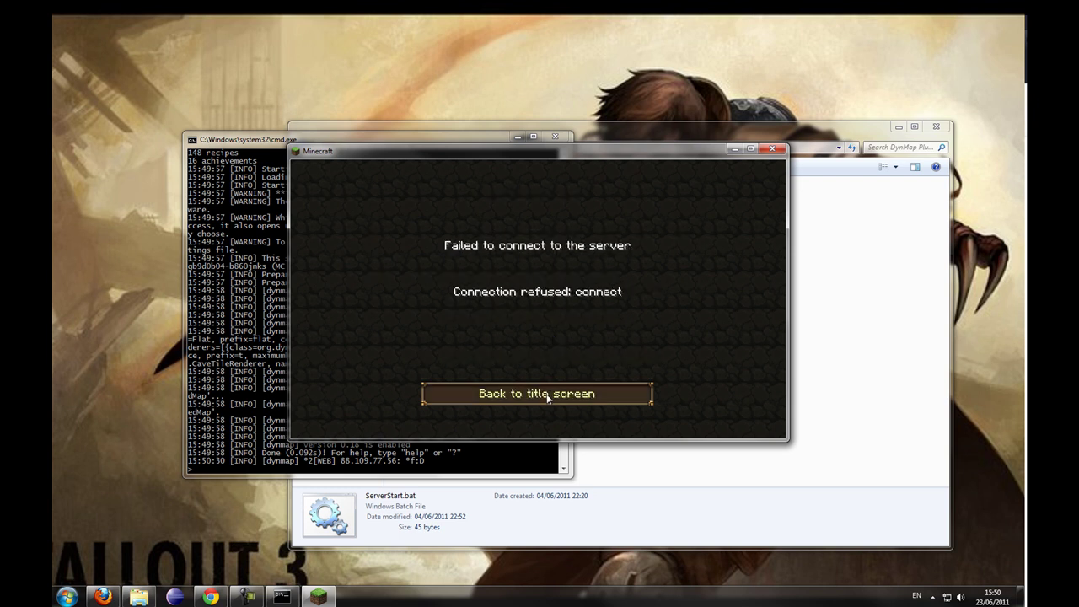
# Step: Return to the title screen after the refused connection and stop the server from the console
pyautogui.click(547, 394)
pyautogui.click(278, 403)
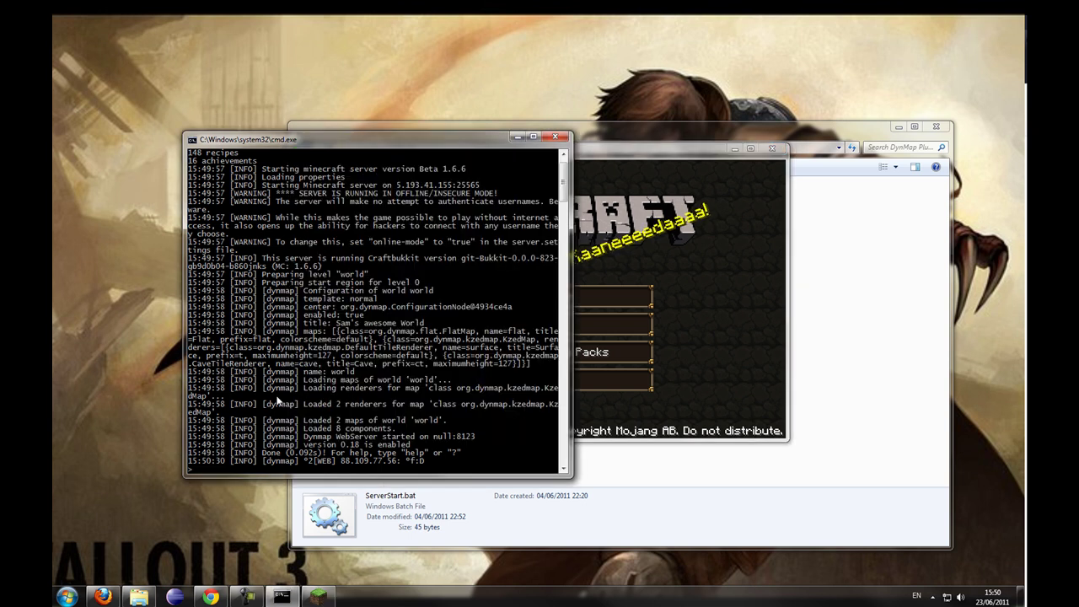
pyautogui.write('stop')
pyautogui.press('Return')
# Step: Delete the IP after server-ip= in server.properties, keeping pvp=false on its own line, and close it
pyautogui.hotkey('alt', 'Tab')
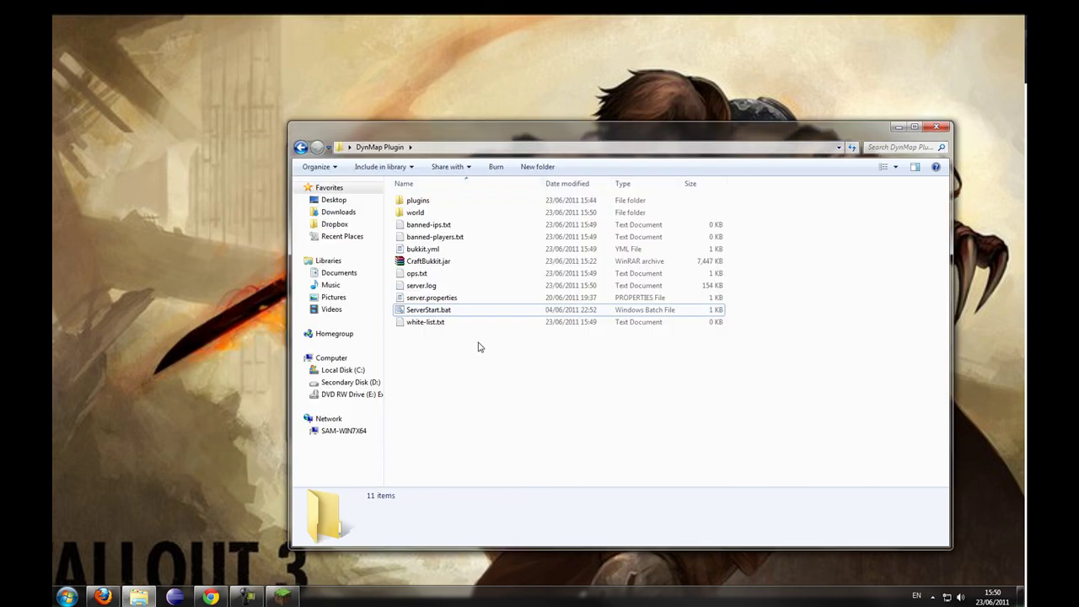
pyautogui.doubleClick(419, 298)
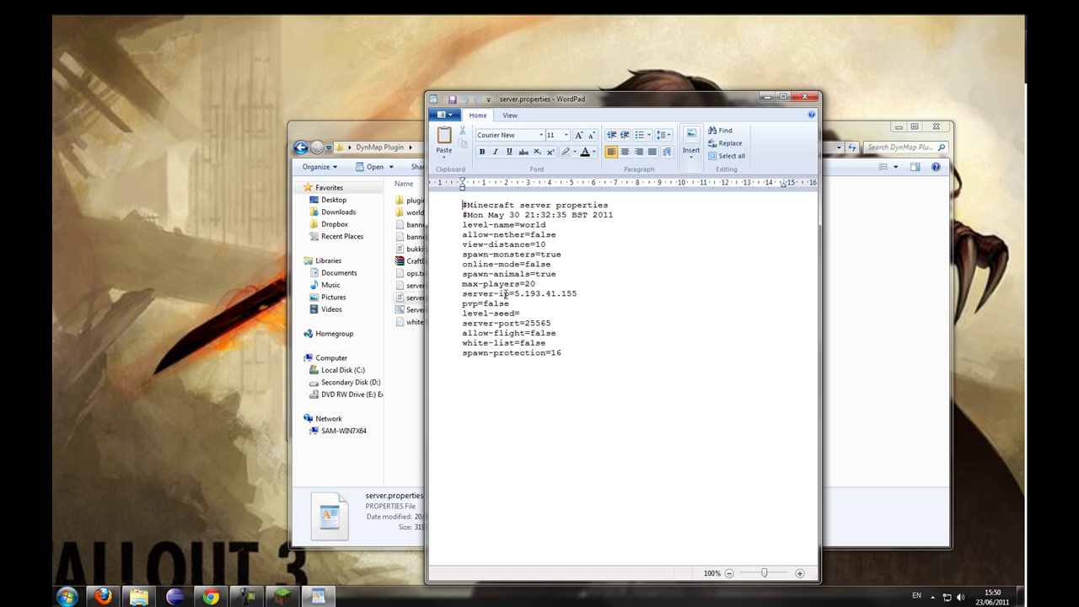
pyautogui.click(514, 293)
pyautogui.keyDown('shift'); pyautogui.click(590, 298); pyautogui.keyUp('shift')
pyautogui.press('Delete')
pyautogui.press('Delete')
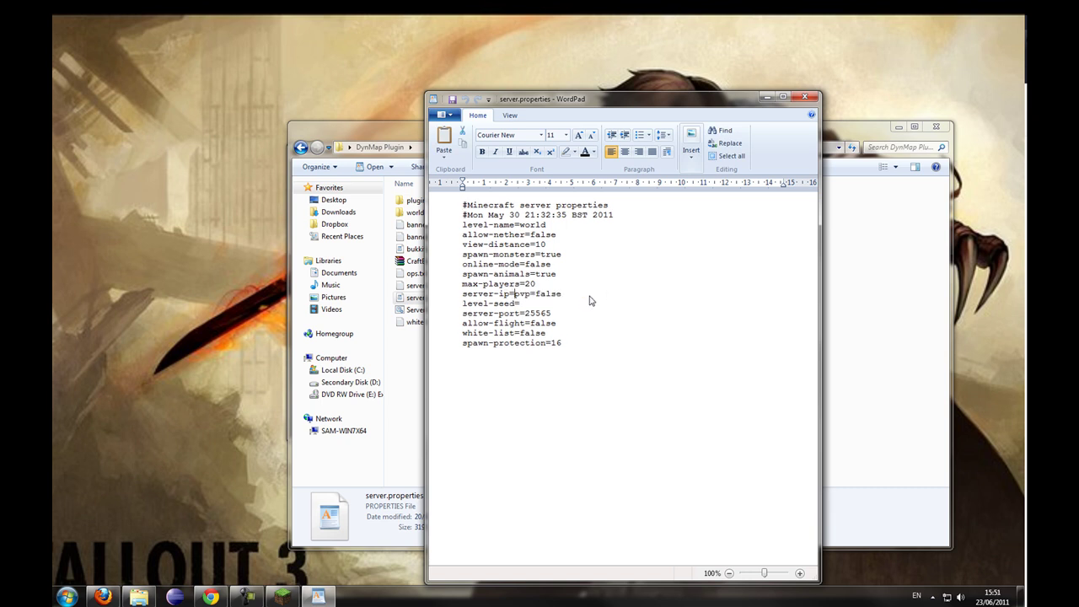
pyautogui.press('Return')
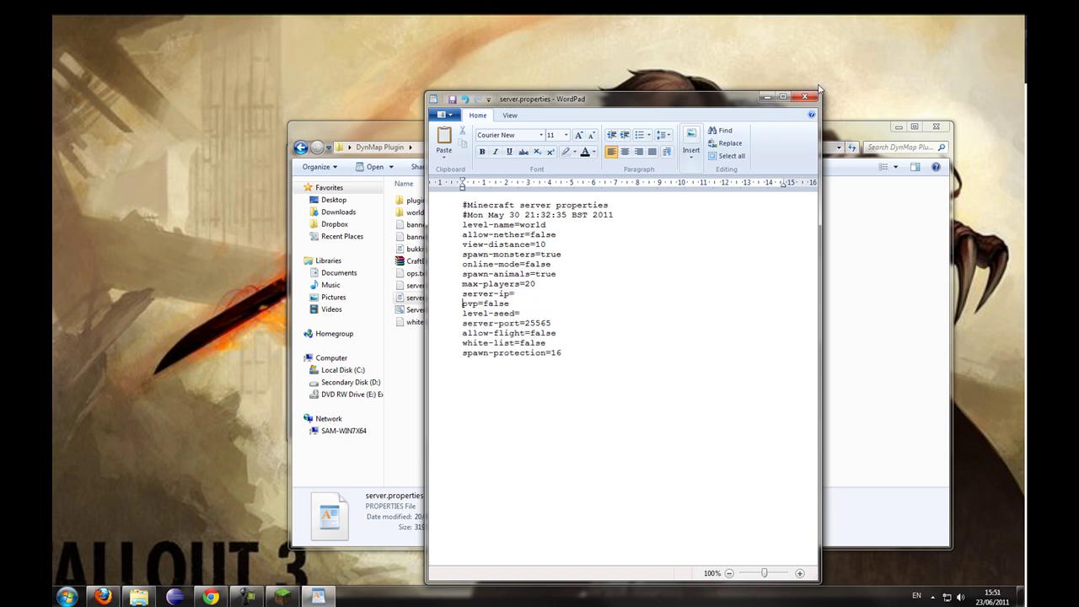
pyautogui.click(805, 97)
# Step: Relaunch the server with ServerStart.bat
pyautogui.click(898, 127)
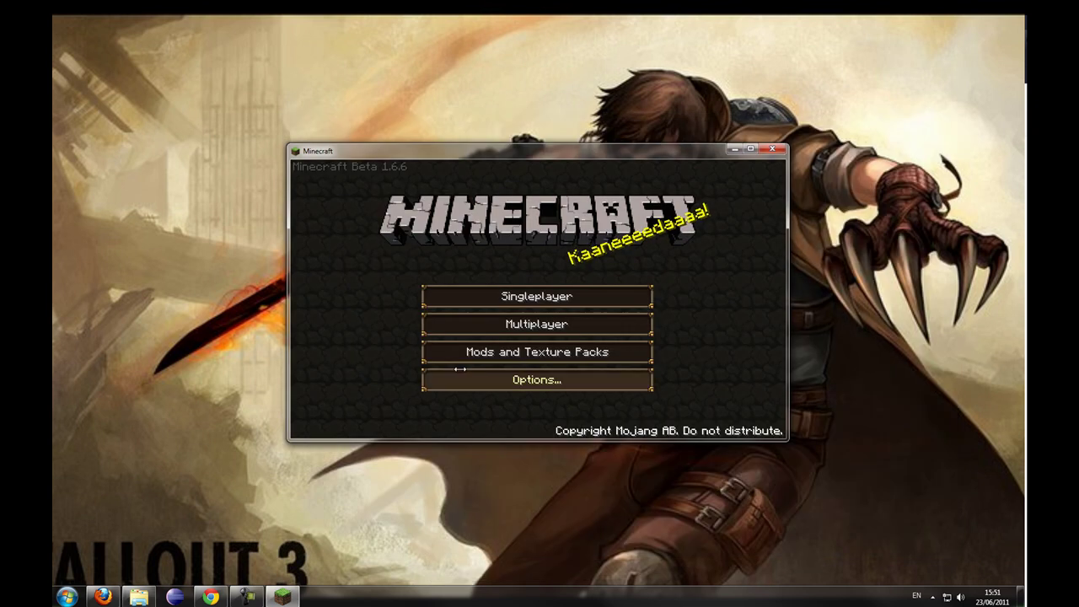
pyautogui.hotkey('alt', 'Tab')
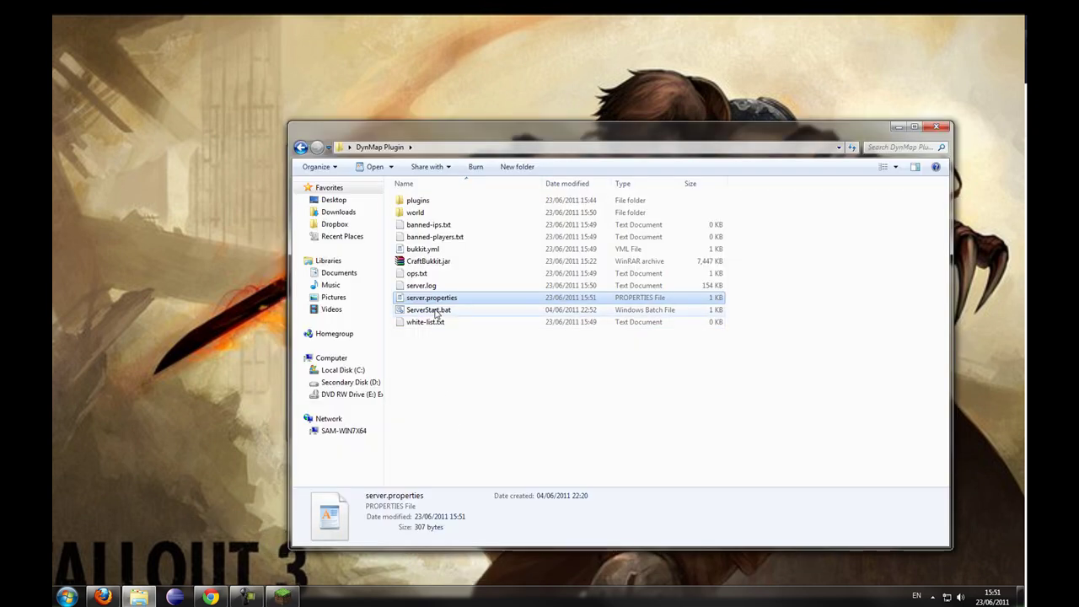
pyautogui.doubleClick(436, 312)
# Step: Join the local multiplayer server and break and collect a dirt block
pyautogui.click(898, 127)
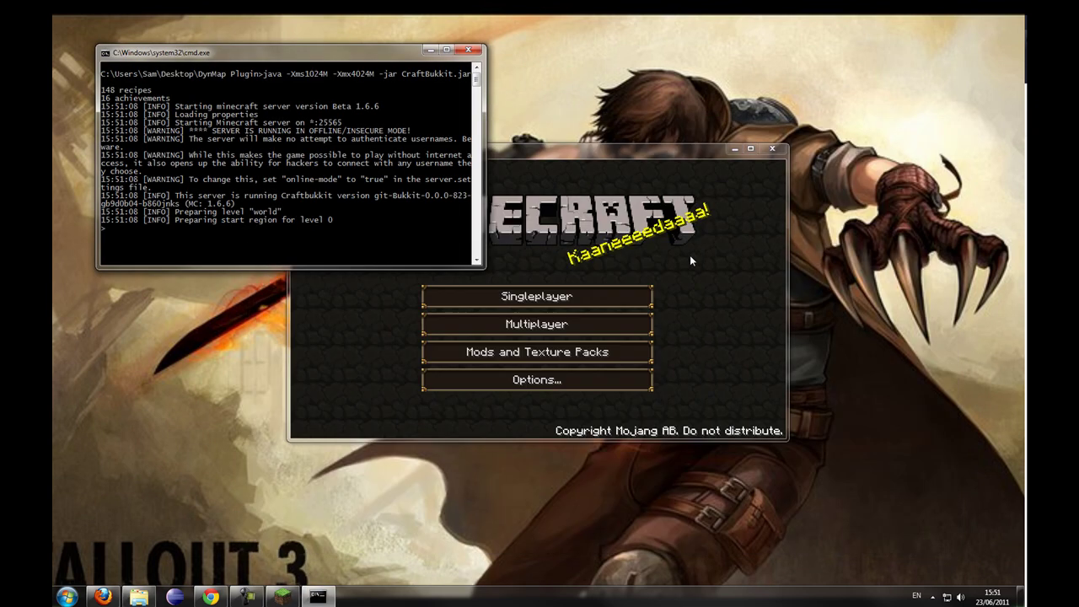
pyautogui.click(582, 324)
pyautogui.click(571, 366)
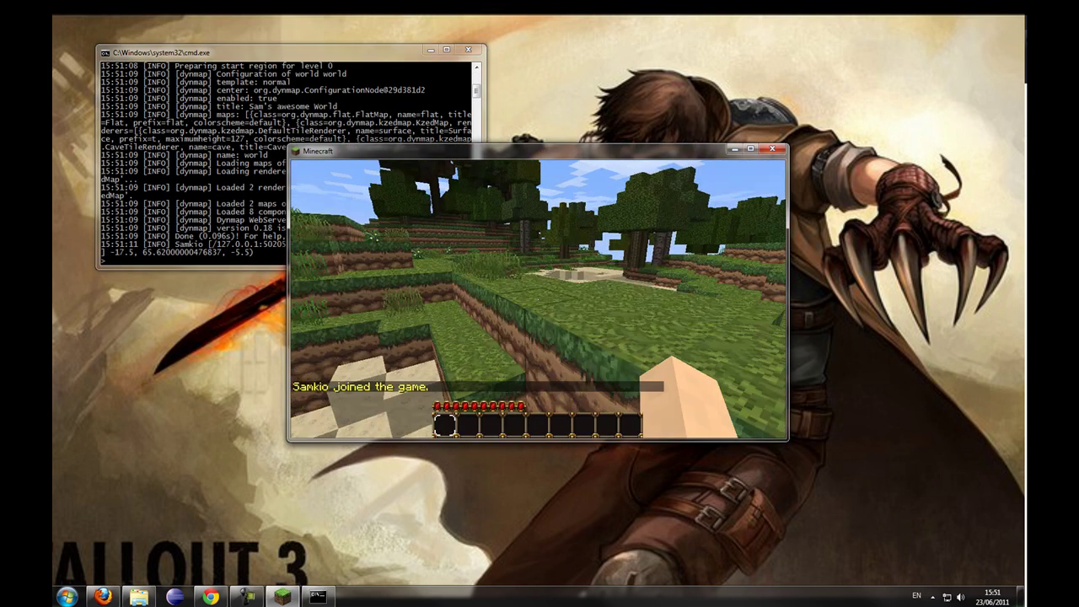
pyautogui.press('e')
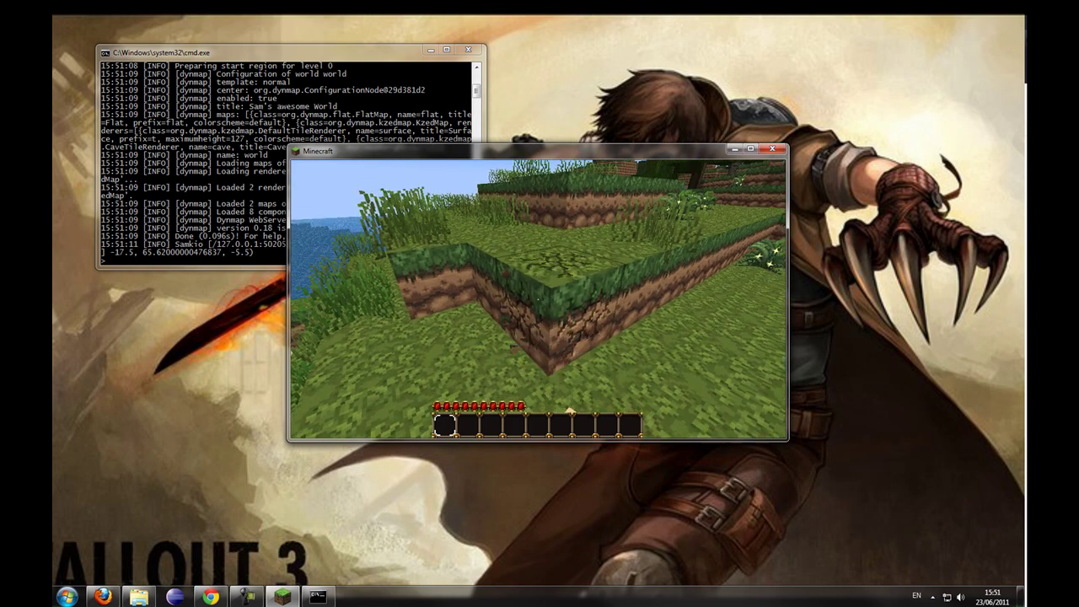
pyautogui.click(538, 299)
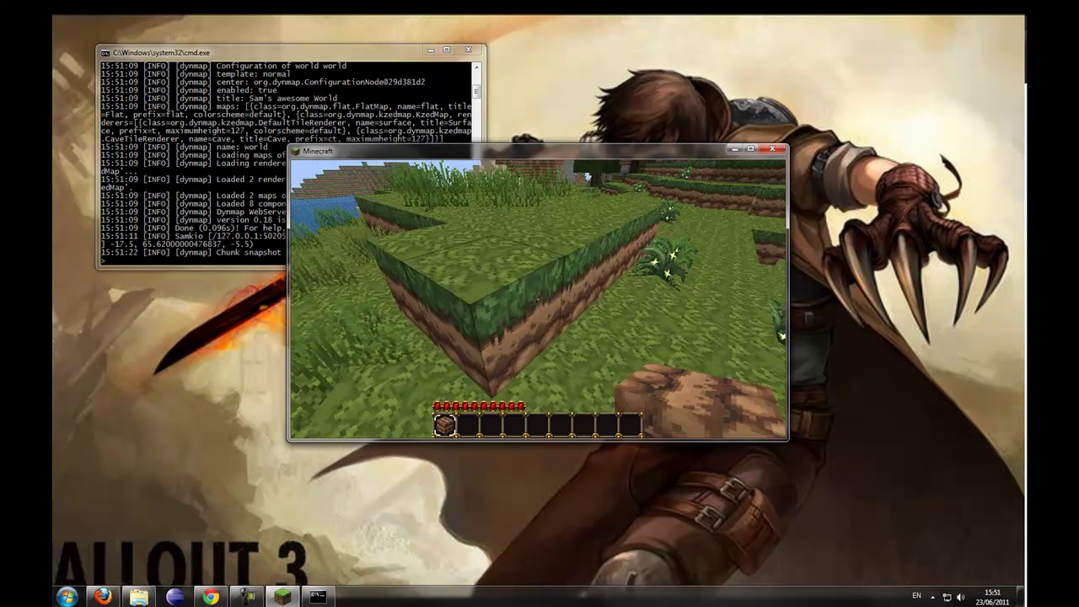
pyautogui.press('e')
pyautogui.click(278, 260)
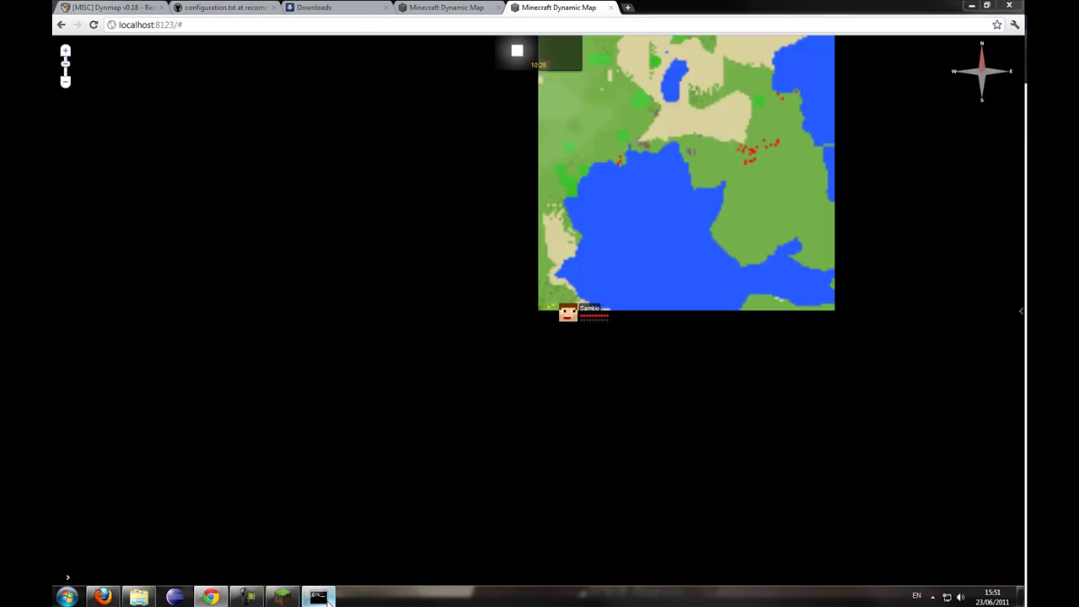
# Step: Switch the web map to the flat view, then run /dynmap fullrender in Minecraft chat
pyautogui.click(317, 597)
pyautogui.click(283, 597)
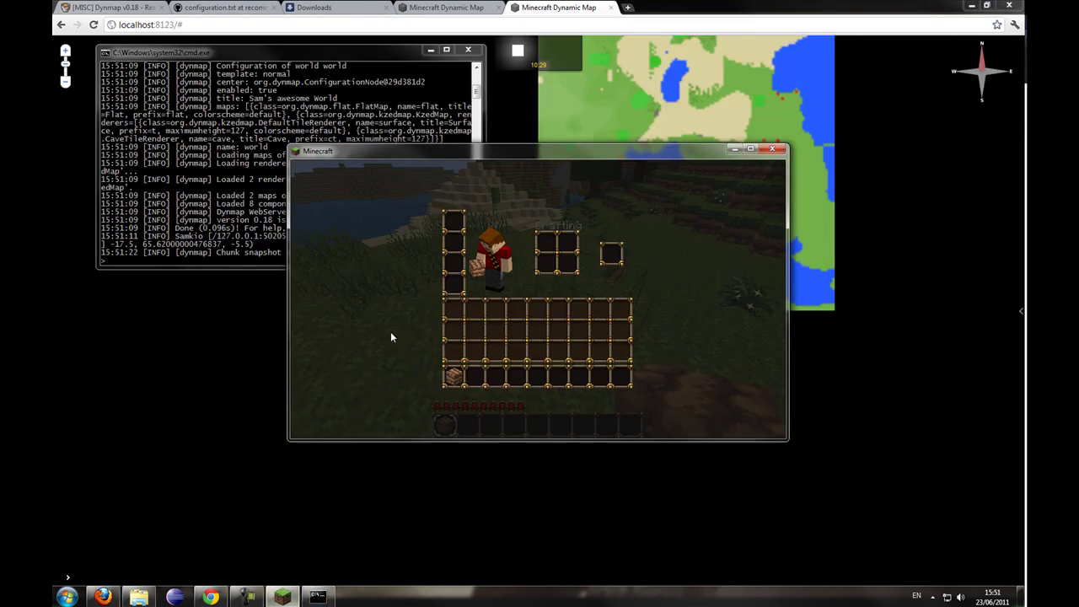
pyautogui.press('e')
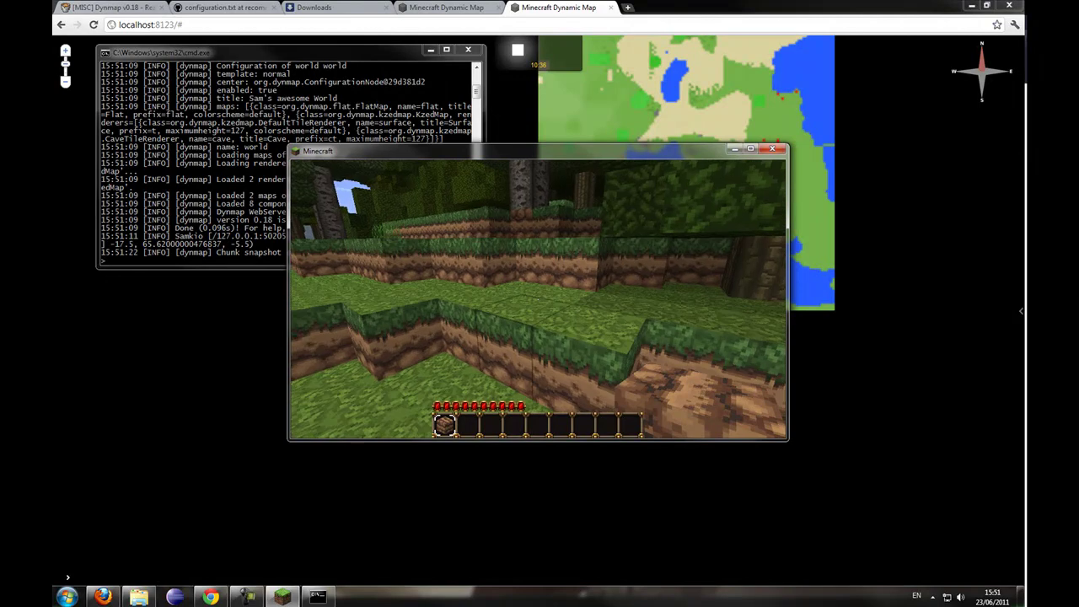
pyautogui.press('w')
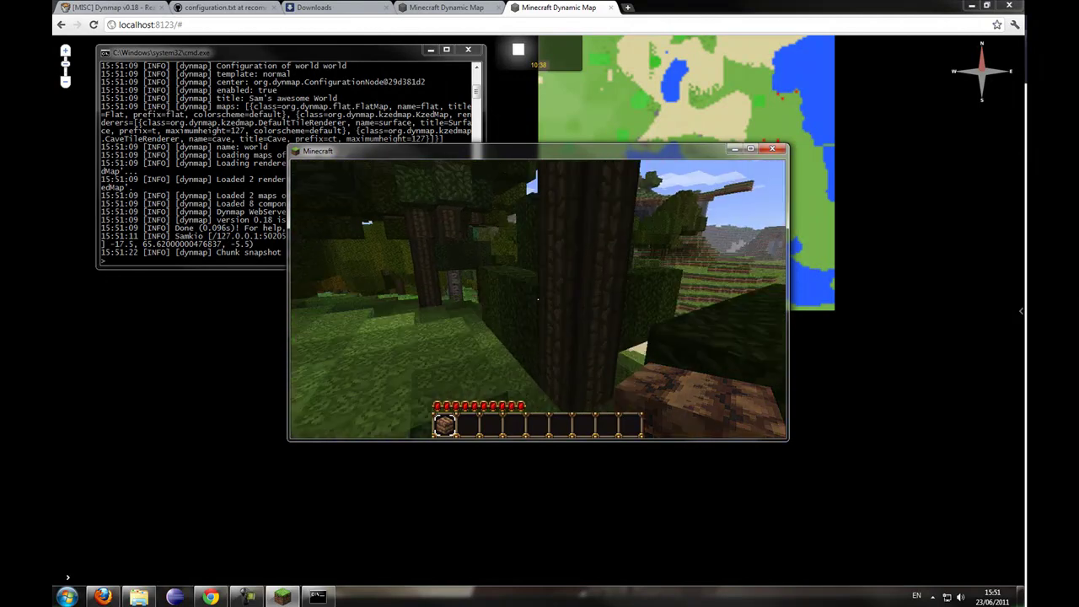
pyautogui.press('s')
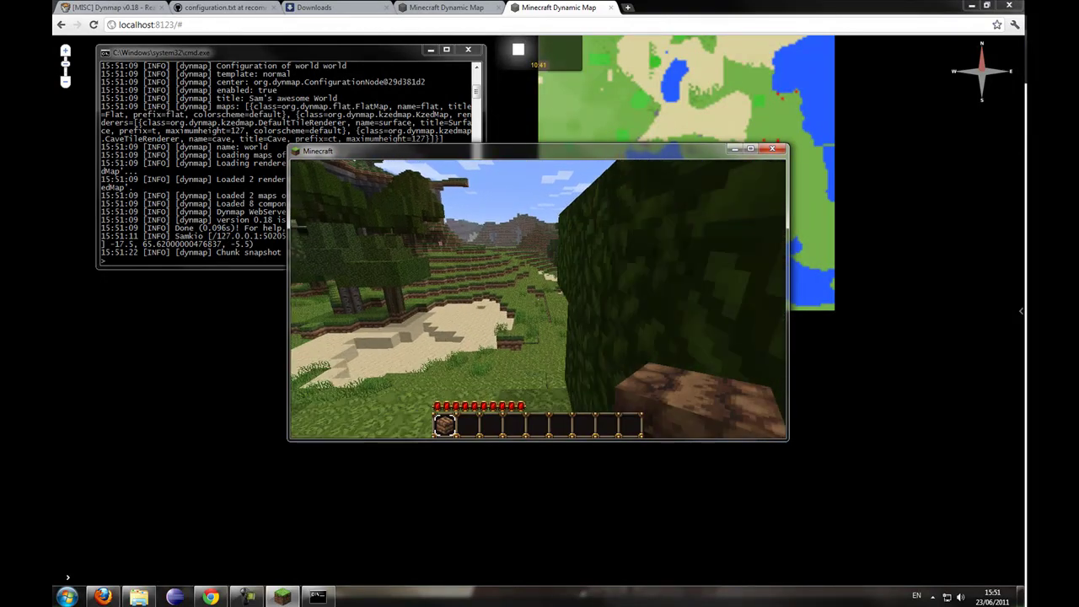
pyautogui.write('t')
pyautogui.write('/dynmap')
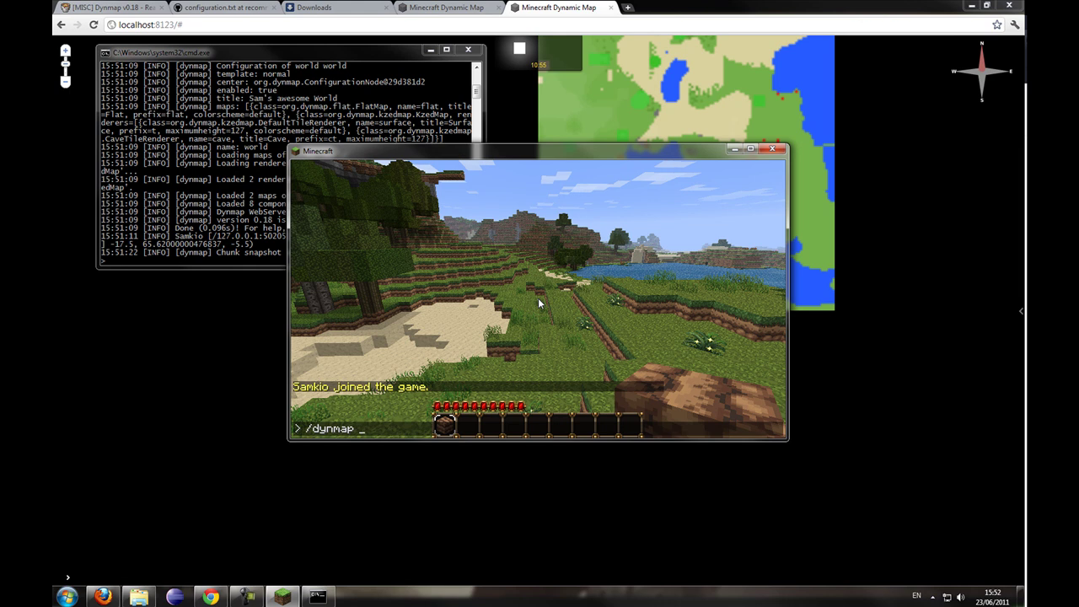
pyautogui.write('renuend')
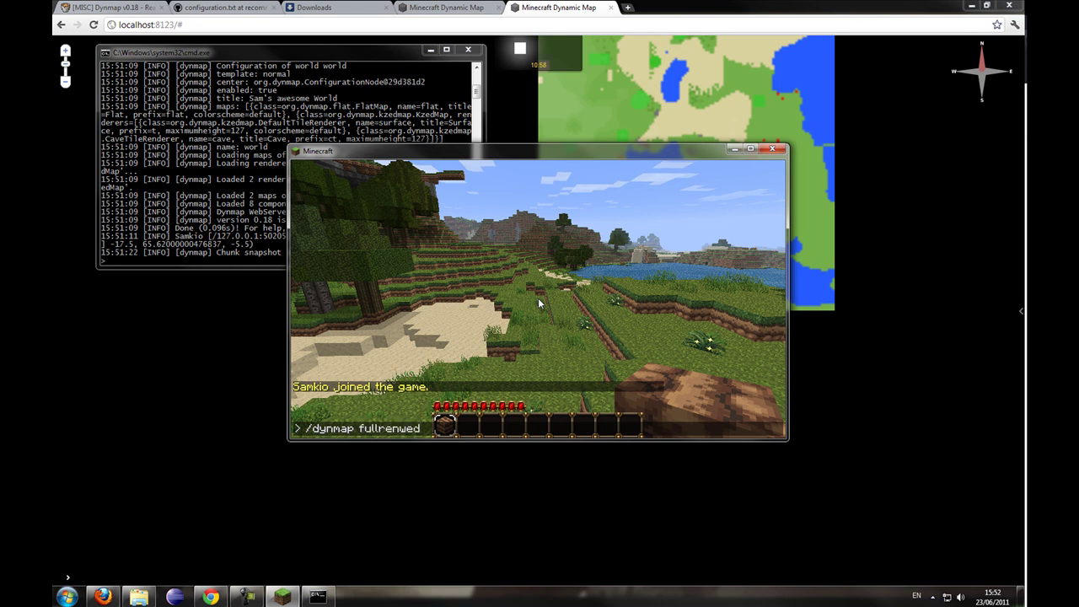
pyautogui.press('BackSpace')
pyautogui.press('BackSpace')
pyautogui.press('BackSpace')
pyautogui.press('BackSpace')
pyautogui.write('der')
pyautogui.press('Return')
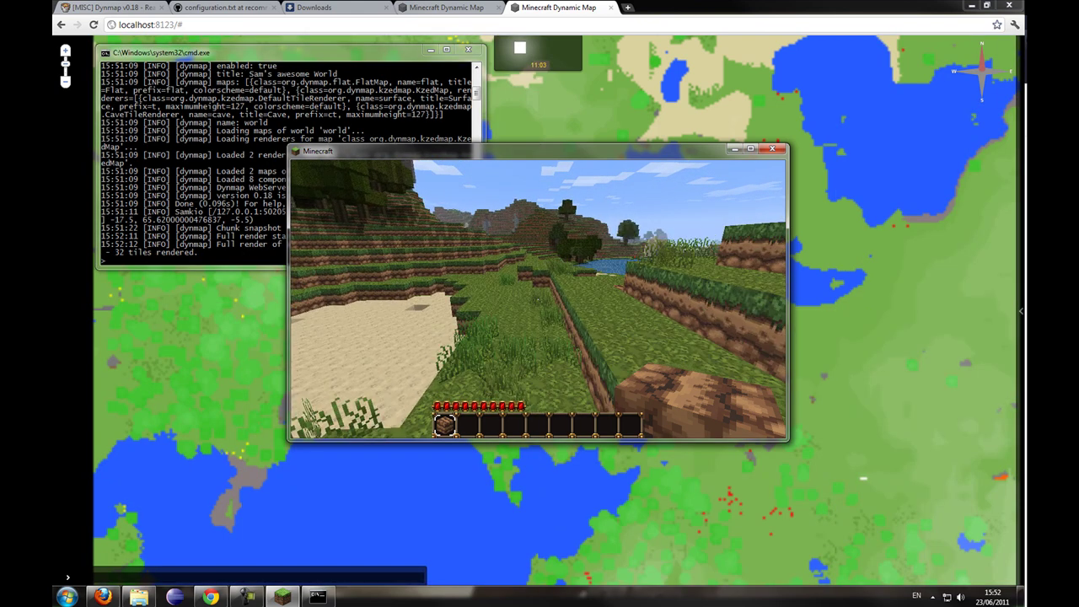
# Step: Check the fully rendered web map, then walk toward the lake and open chat
pyautogui.press('e')
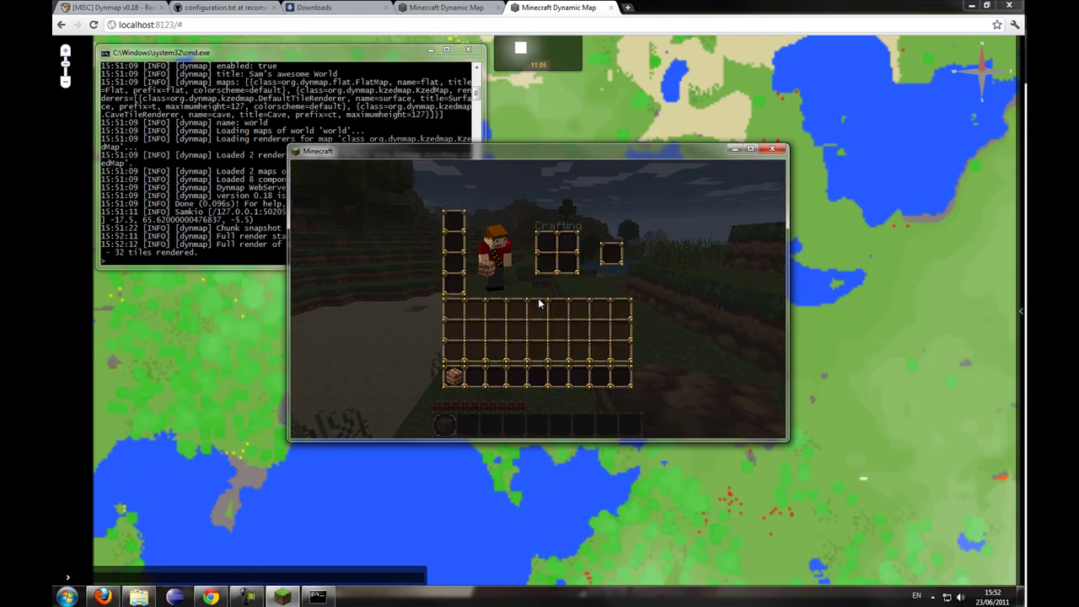
pyautogui.click(889, 333)
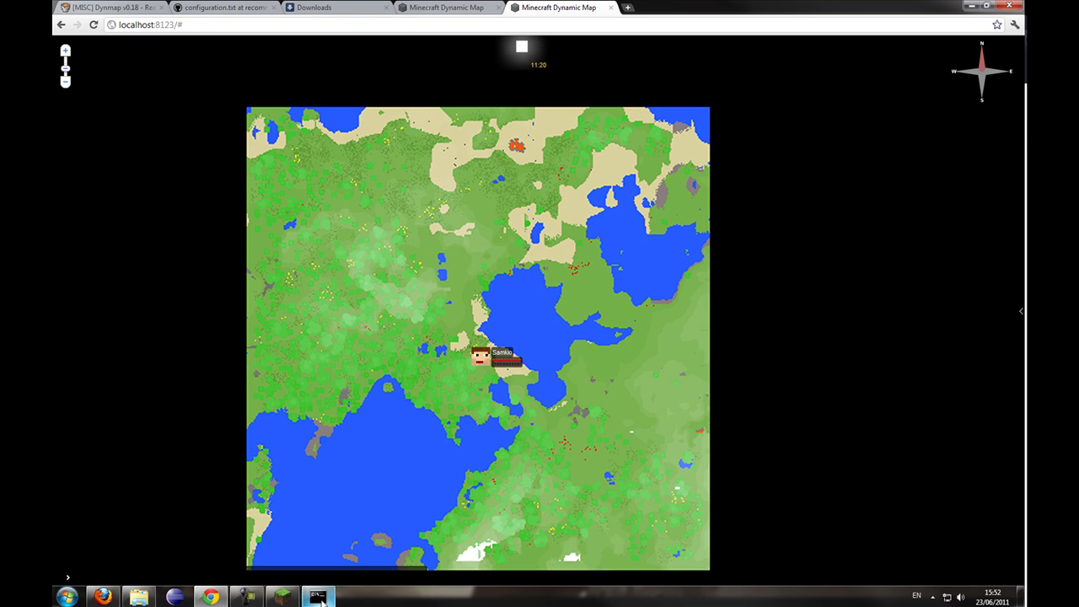
pyautogui.click(284, 598)
pyautogui.press('e')
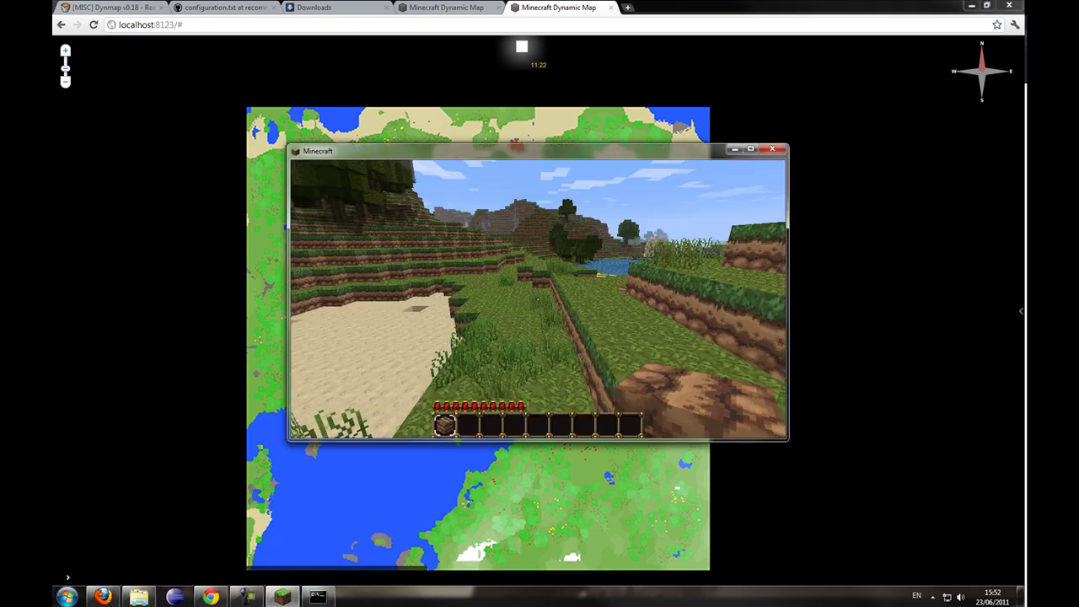
pyautogui.press('w')
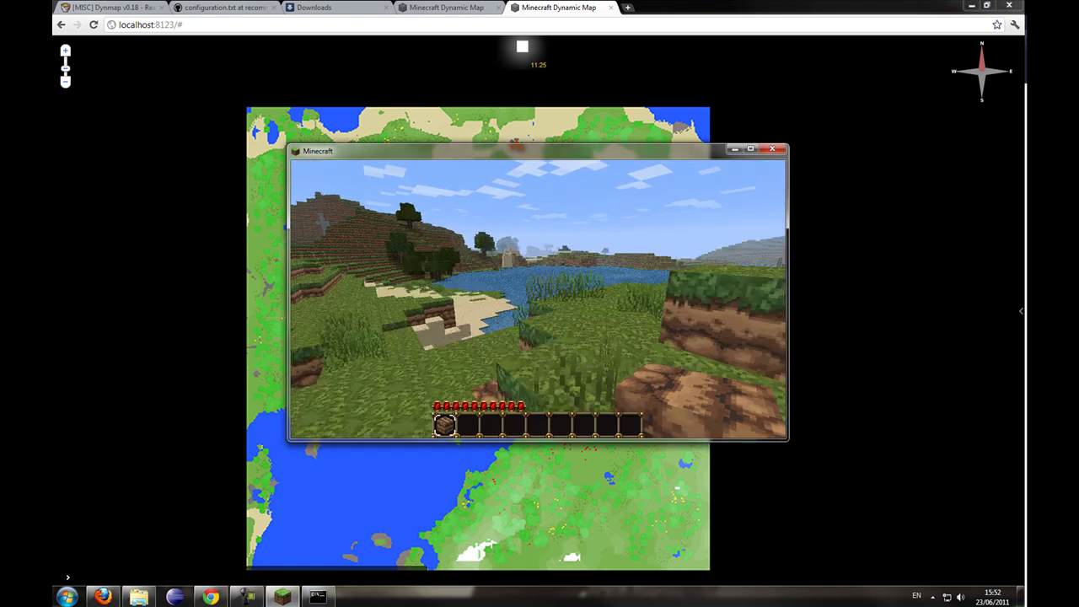
pyautogui.moveTo(539, 299)
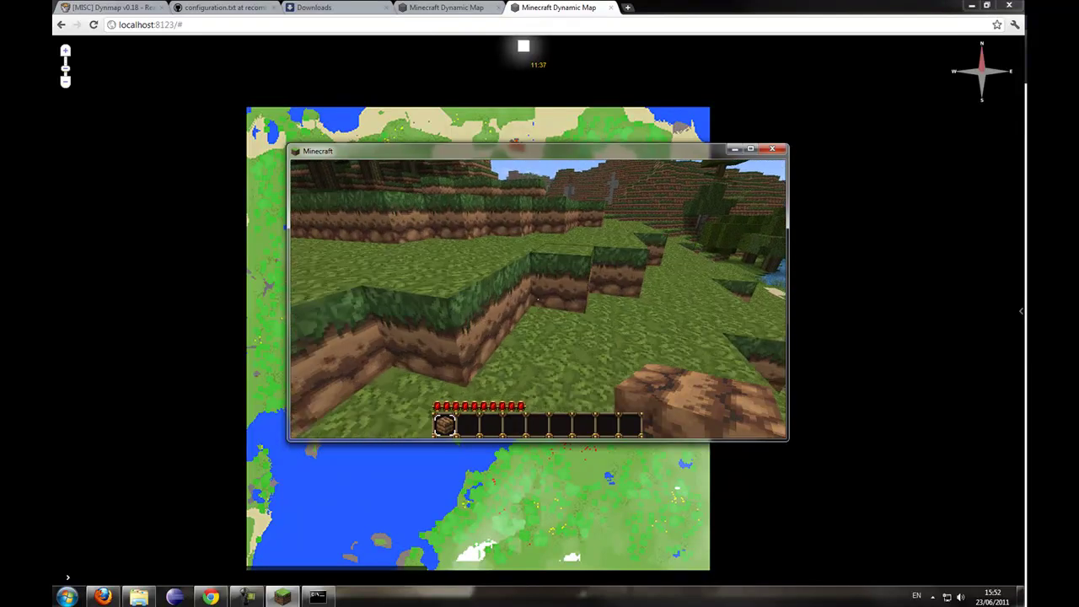
pyautogui.press('t')
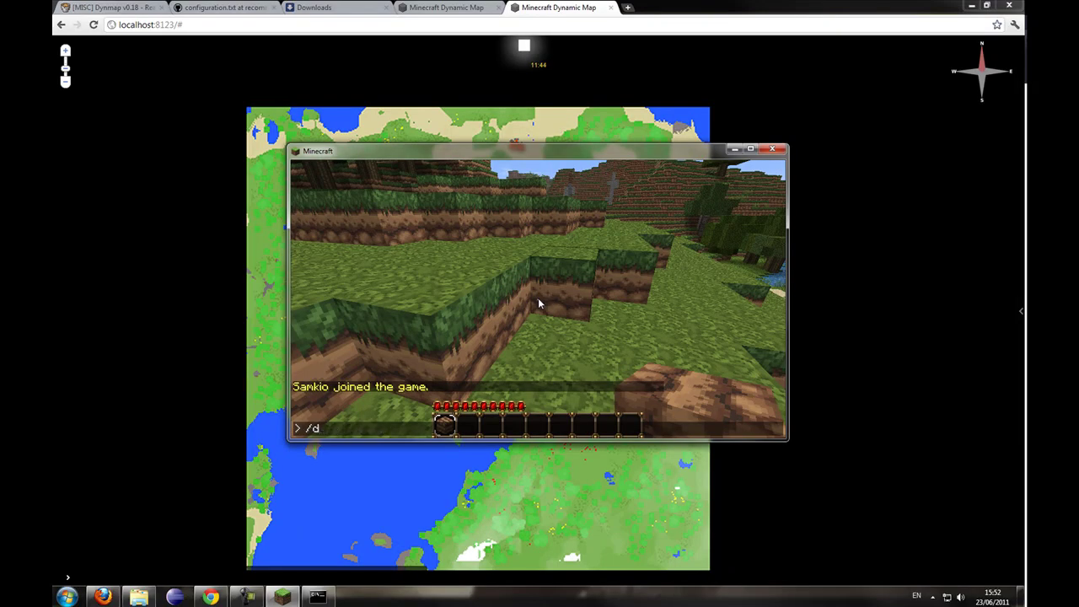
# Step: Run /dynmap hide and check the web map for the hidden player
pyautogui.write('/dynmap hide')
pyautogui.press('Return')
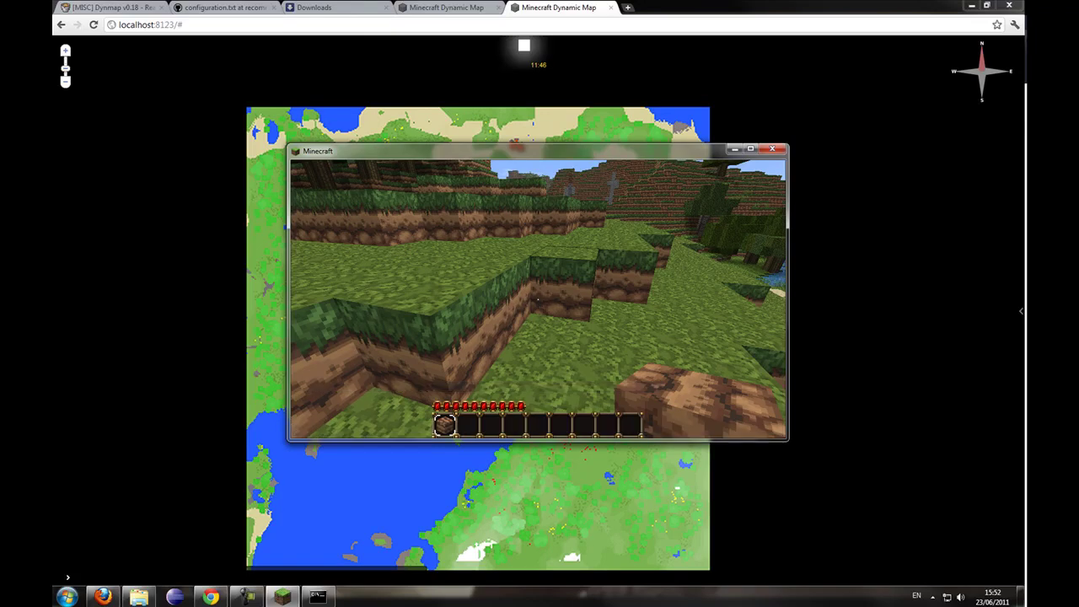
pyautogui.press('e')
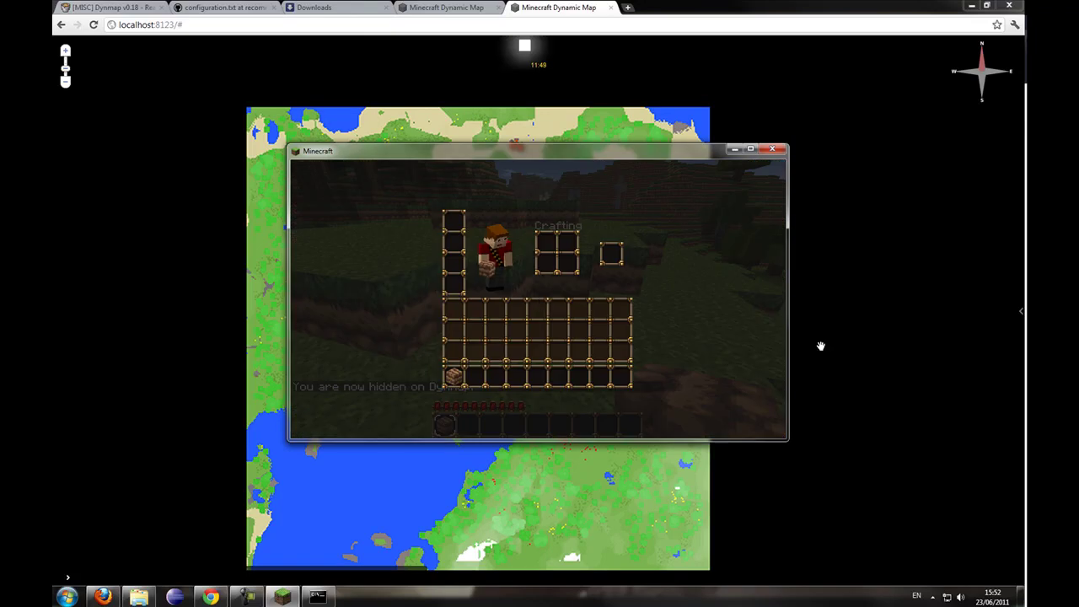
pyautogui.click(834, 390)
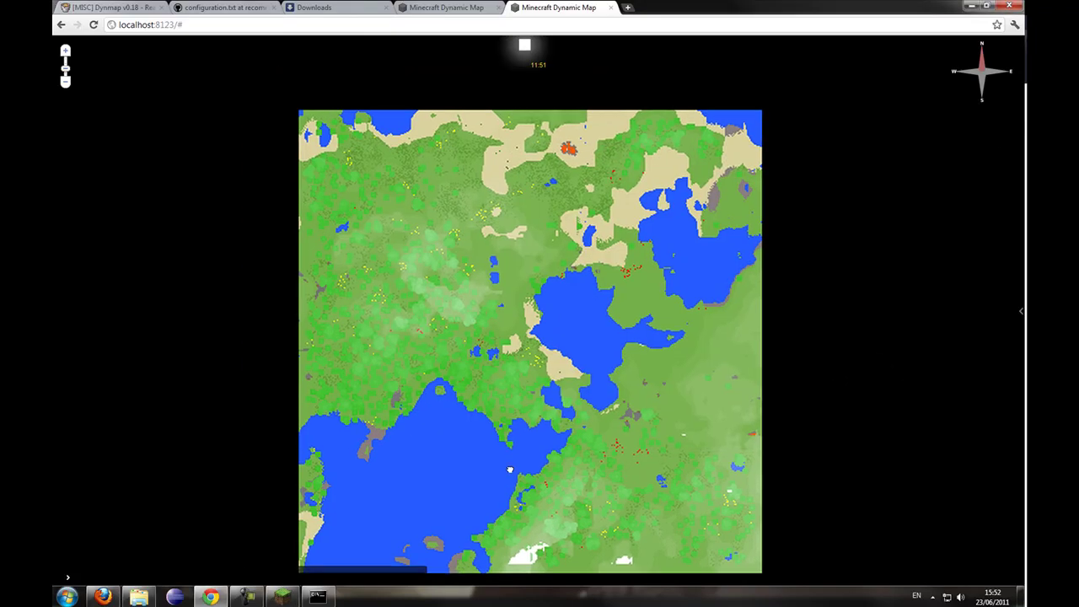
pyautogui.click(319, 596)
pyautogui.click(320, 597)
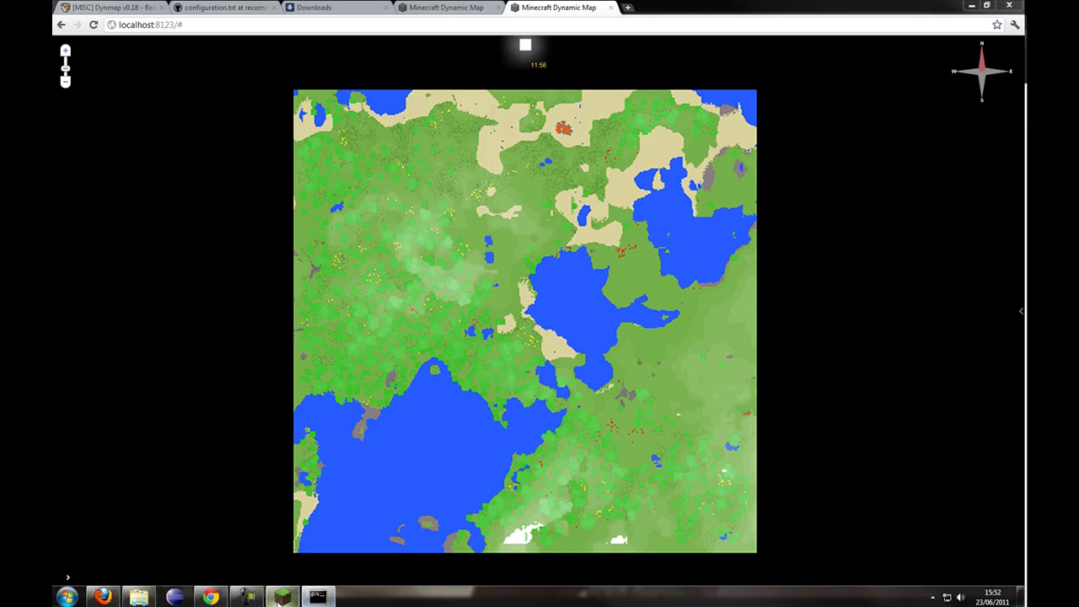
pyautogui.click(283, 597)
# Step: Run /dynmap show and confirm the player's marker returns on the web map
pyautogui.write('et/dynmap')
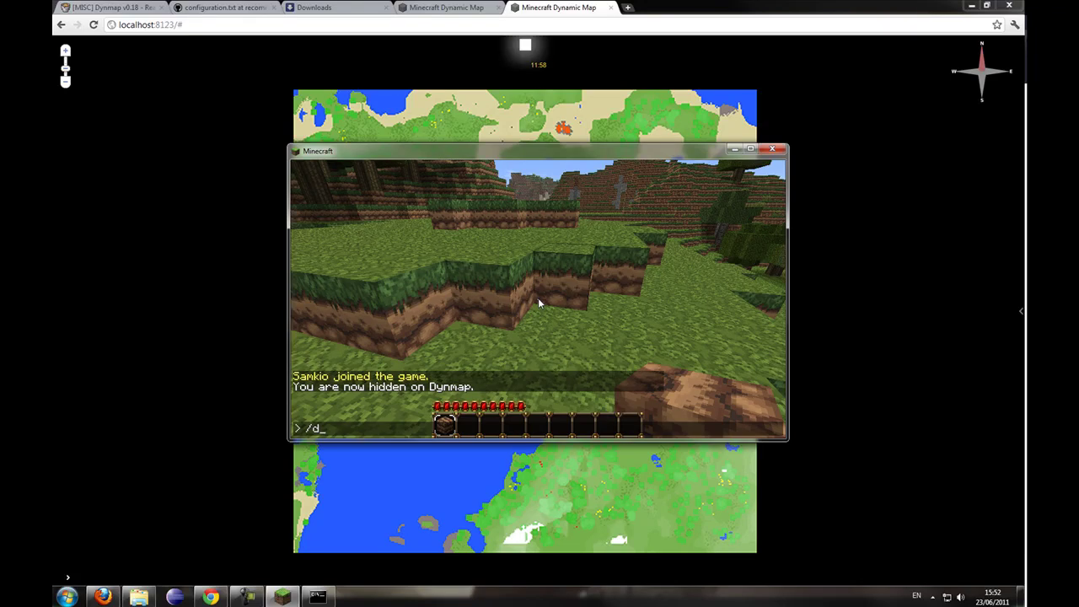
pyautogui.write(' show')
pyautogui.press('Return')
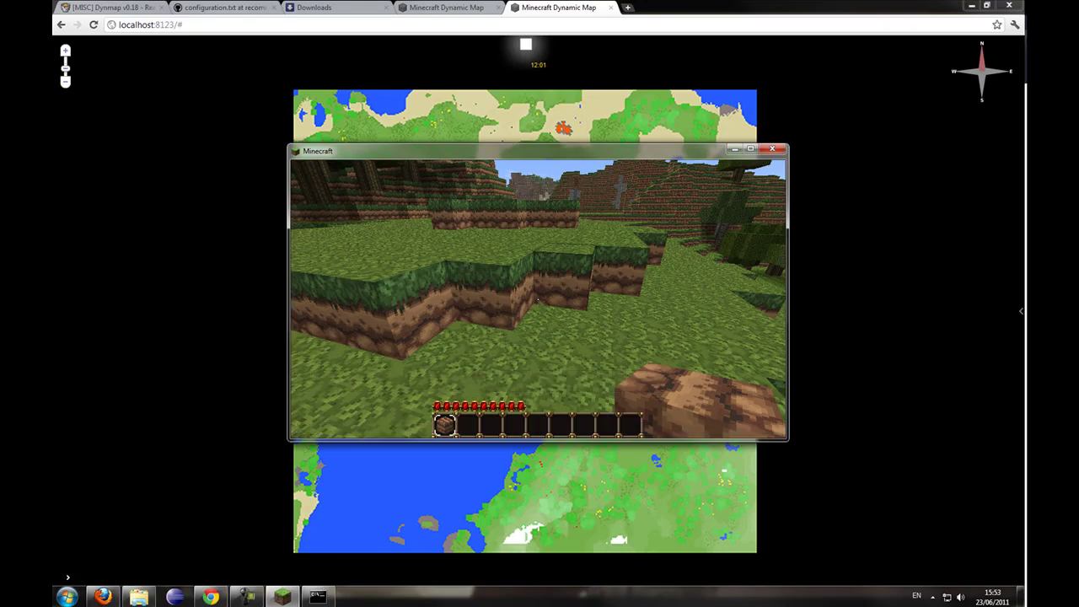
pyautogui.press('e')
pyautogui.click(848, 362)
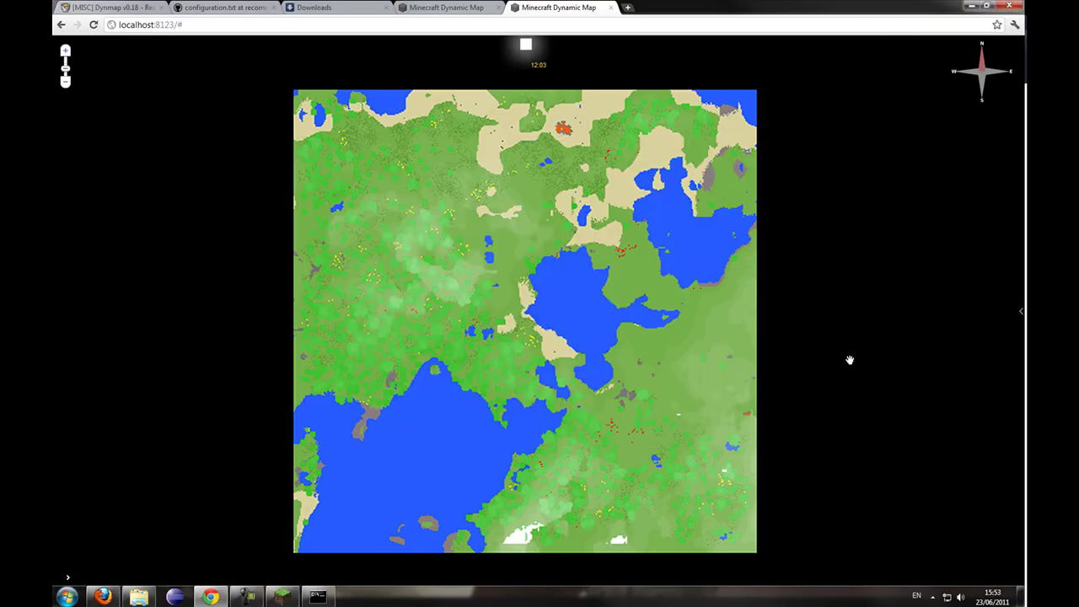
pyautogui.click(282, 596)
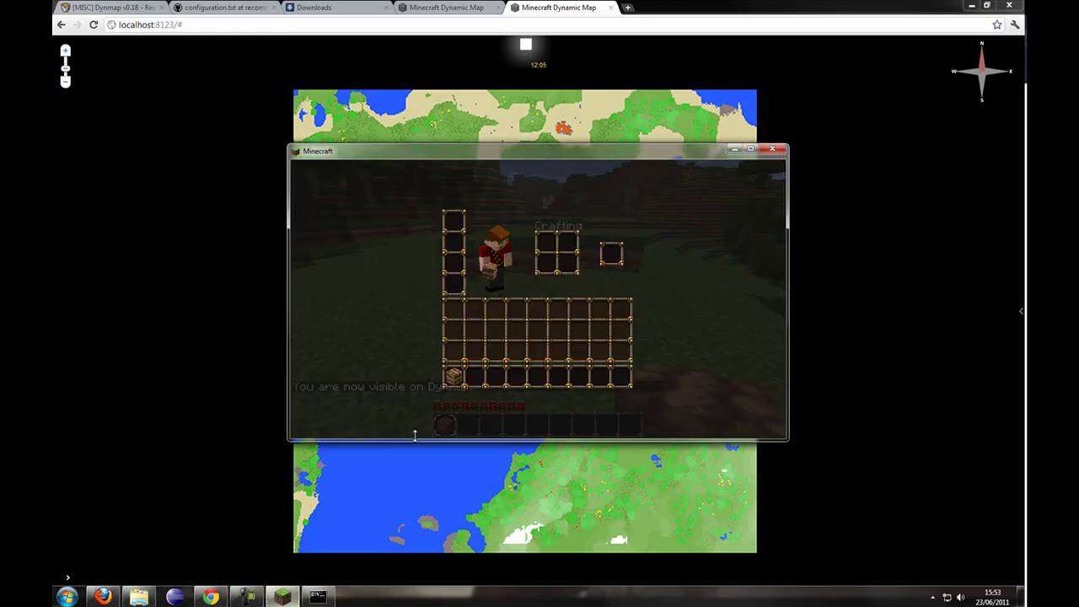
pyautogui.press('e')
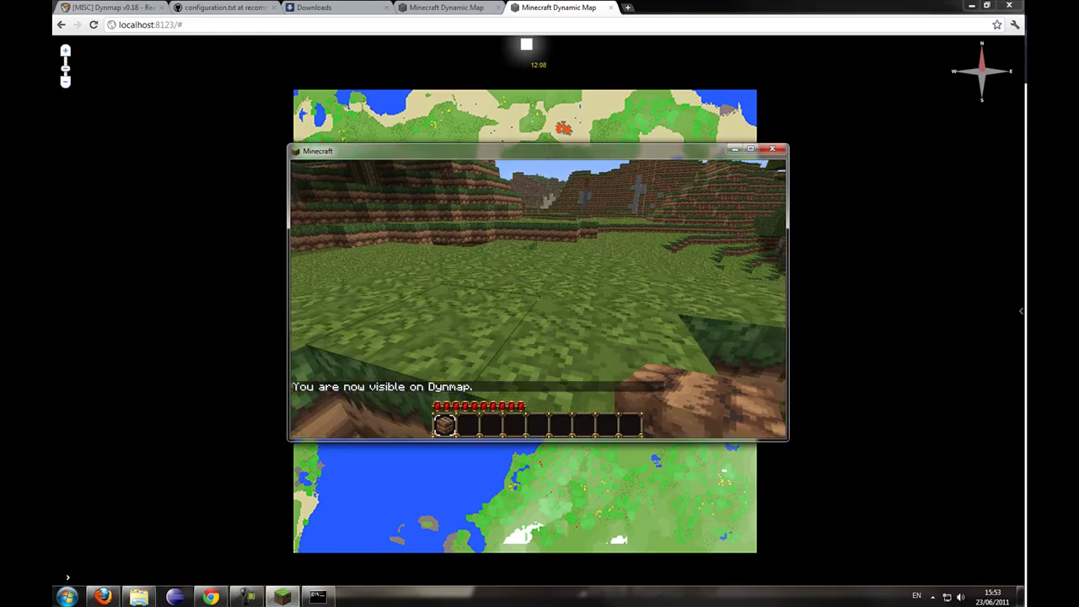
# Step: Hide the player Torrent with /dynmap hide Torrent, then show them with /dynmap show Torrent
pyautogui.write('/dyn')
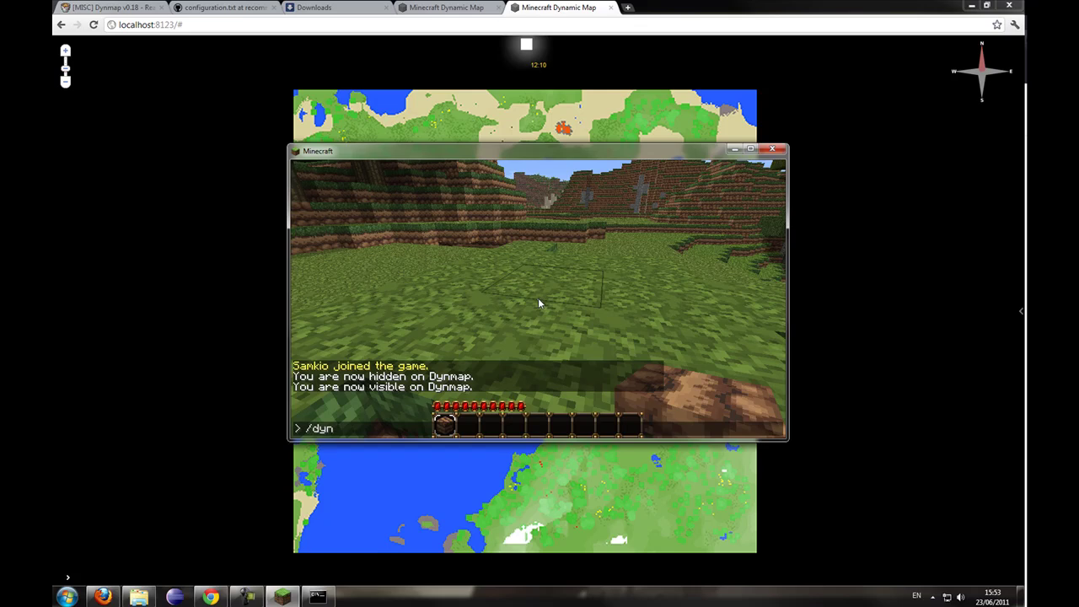
pyautogui.write('map hide Torrent')
pyautogui.press('Return')
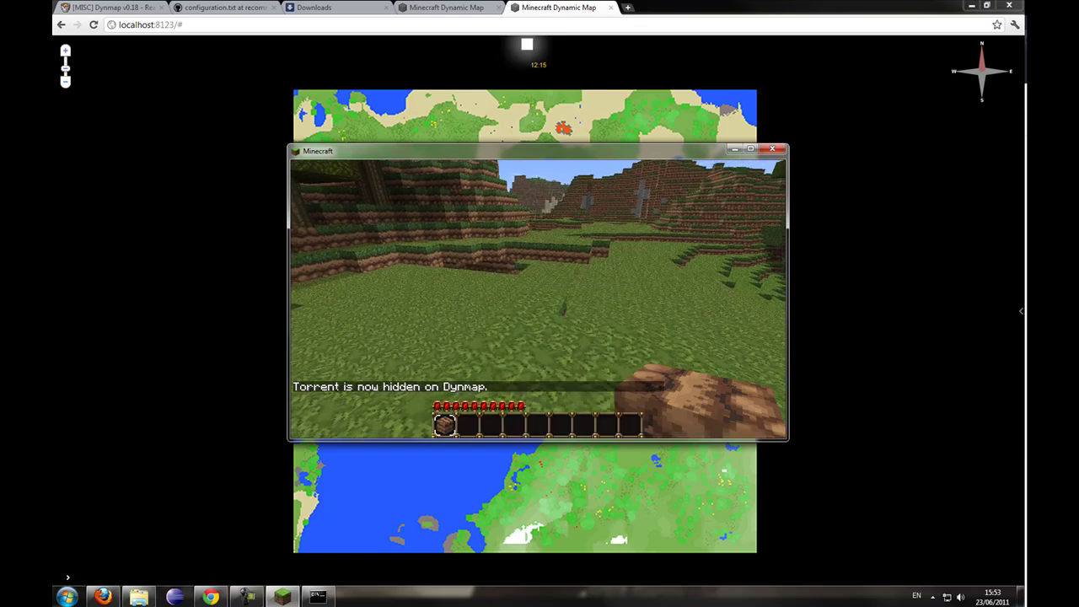
pyautogui.press('w')
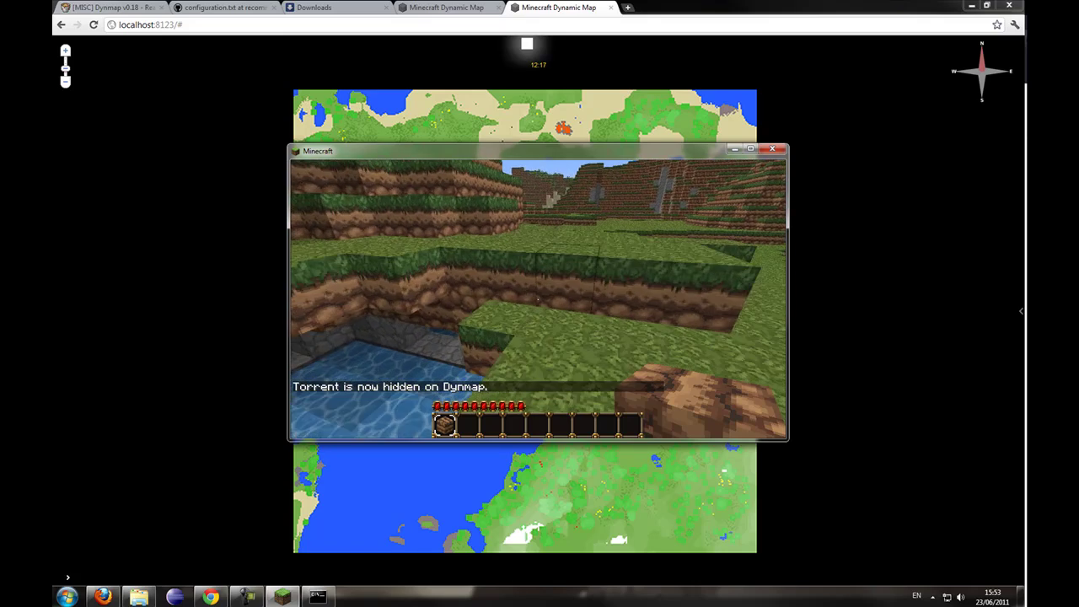
pyautogui.write('t/dyn')
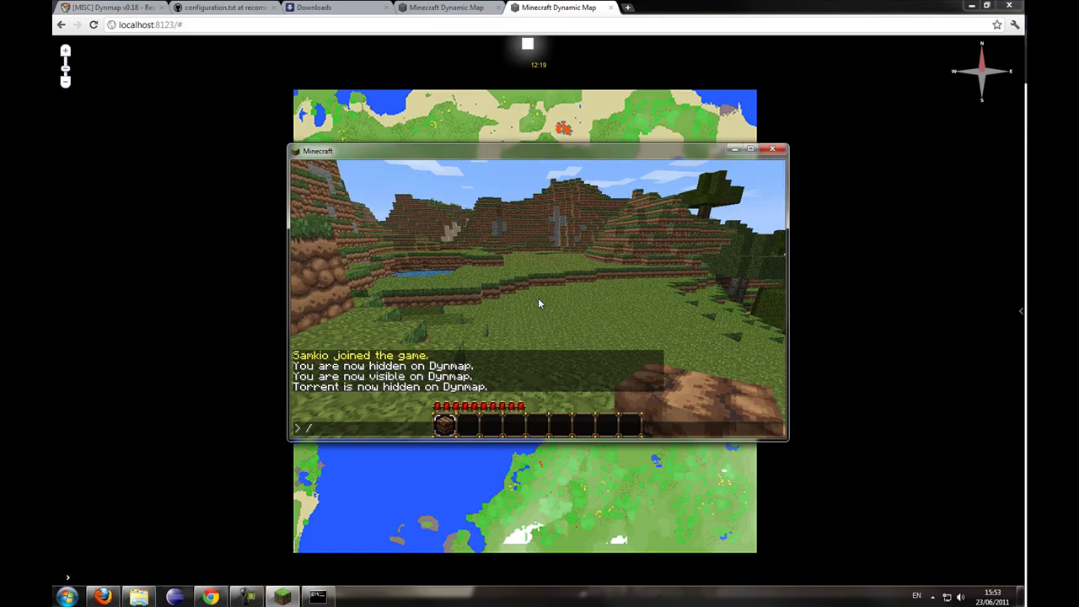
pyautogui.write('map show Torrent')
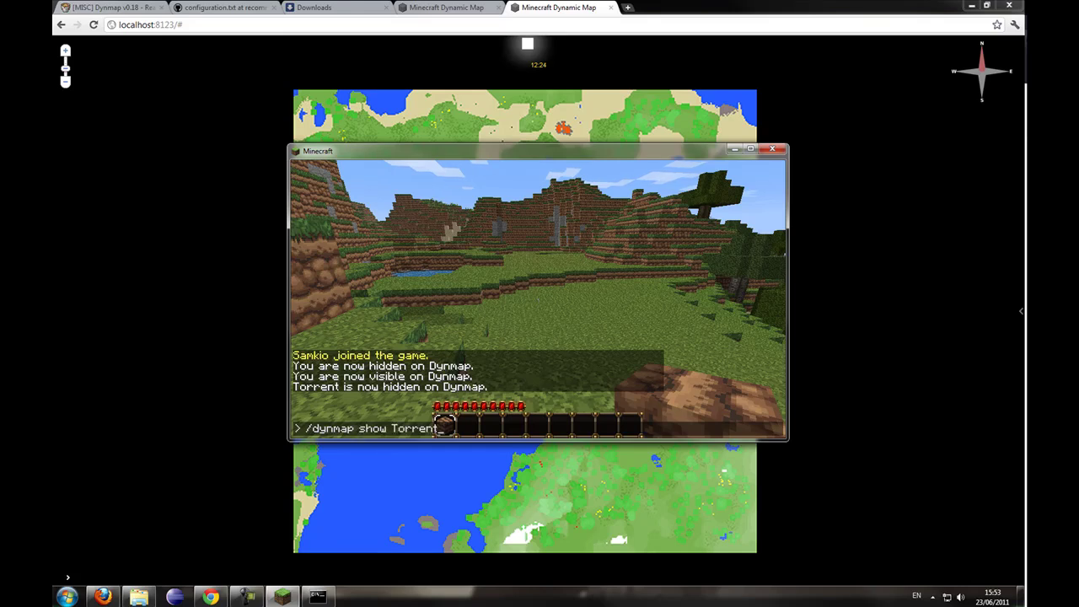
pyautogui.press('Return')
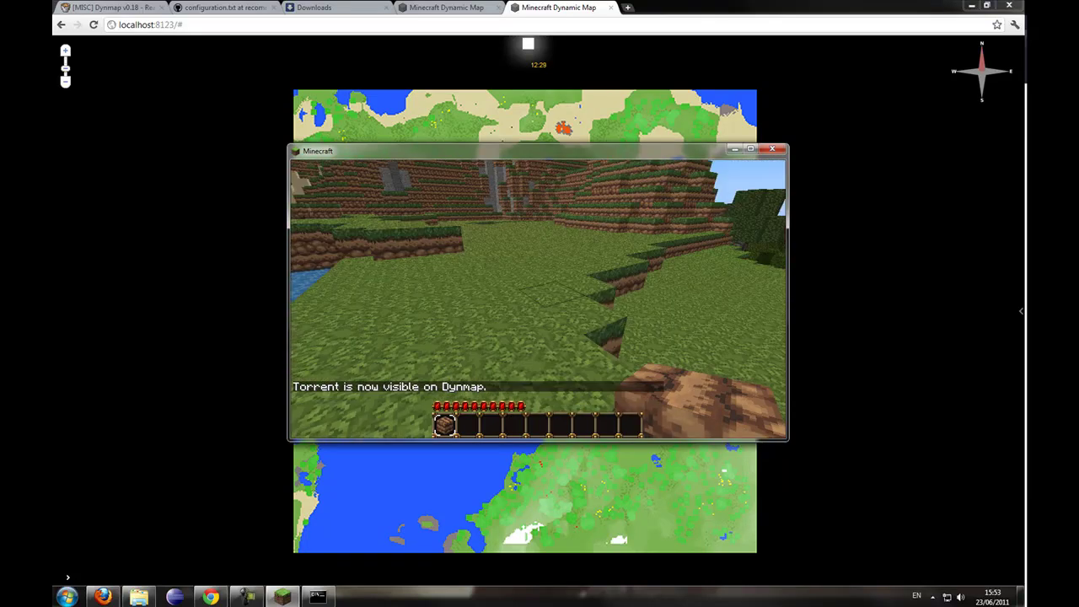
# Step: Type /dynmap reload into the Minecraft chat
pyautogui.press('t')
pyautogui.press('Escape')
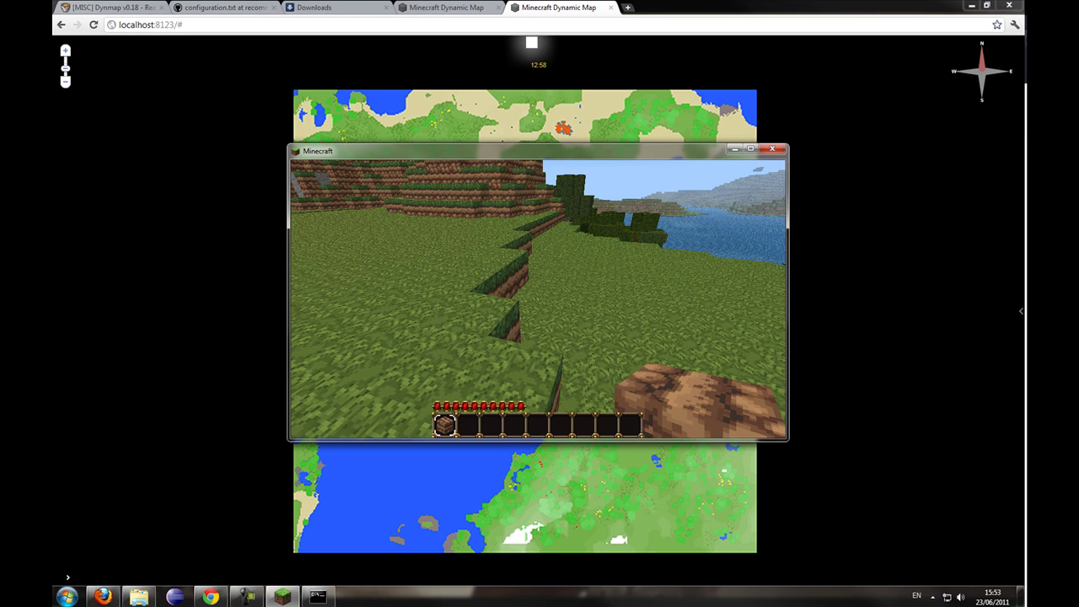
pyautogui.write('t')
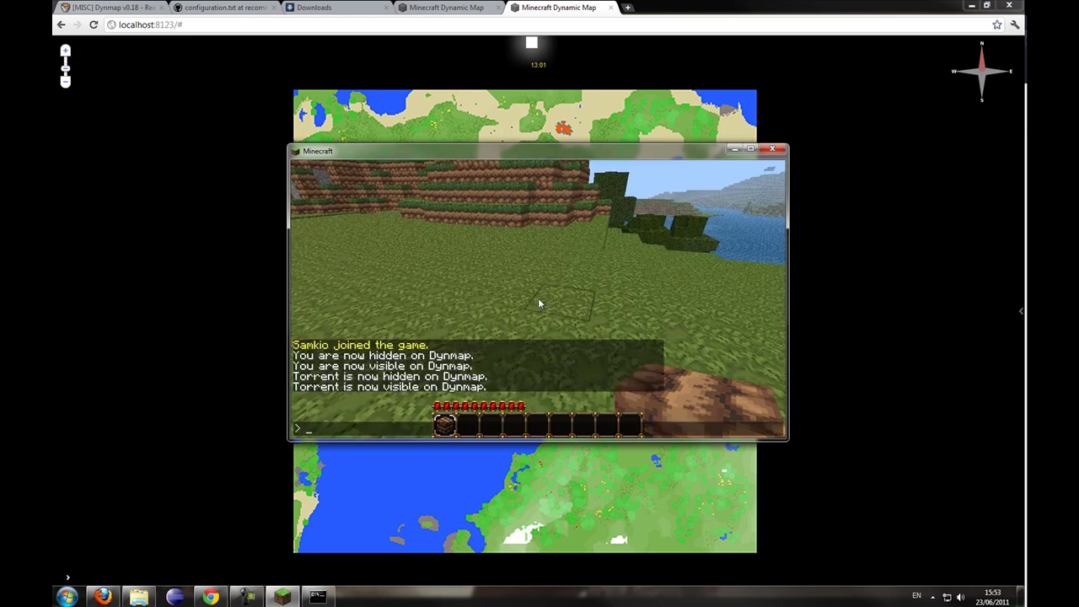
pyautogui.write('/dynmap reload')
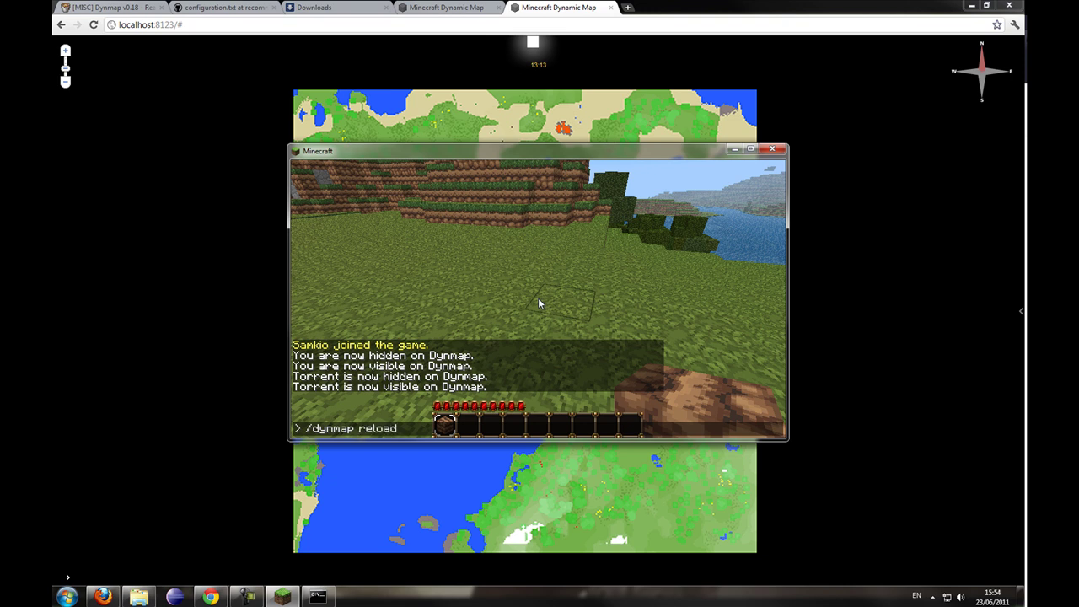
# Step: Send /dynmap reload, read the web server restart in the console log, and return to the map
pyautogui.press('Return')
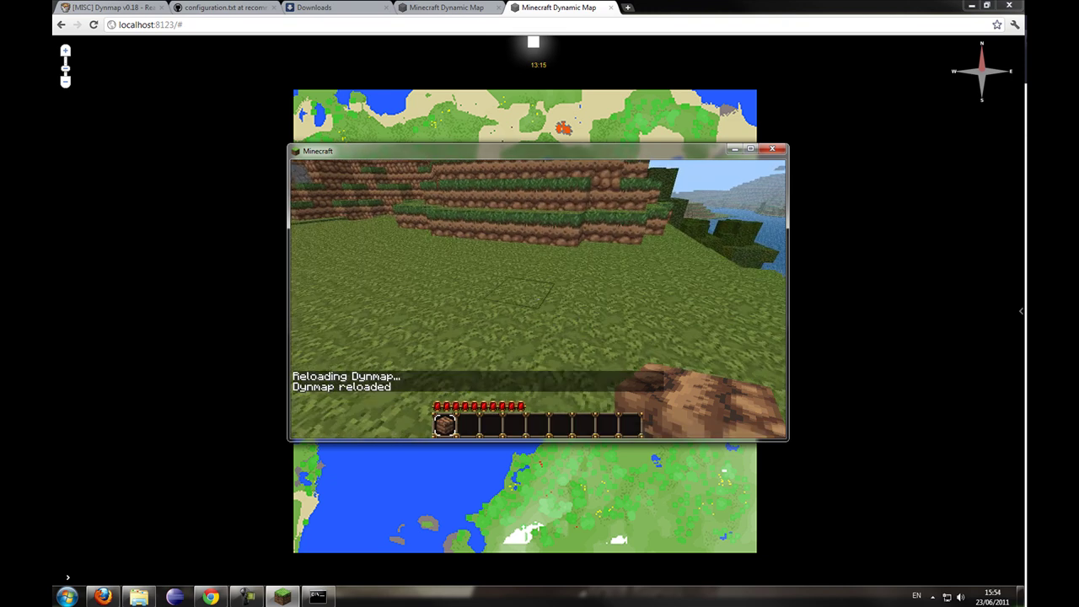
pyautogui.press('e')
pyautogui.hotkey('alt', 'Tab')
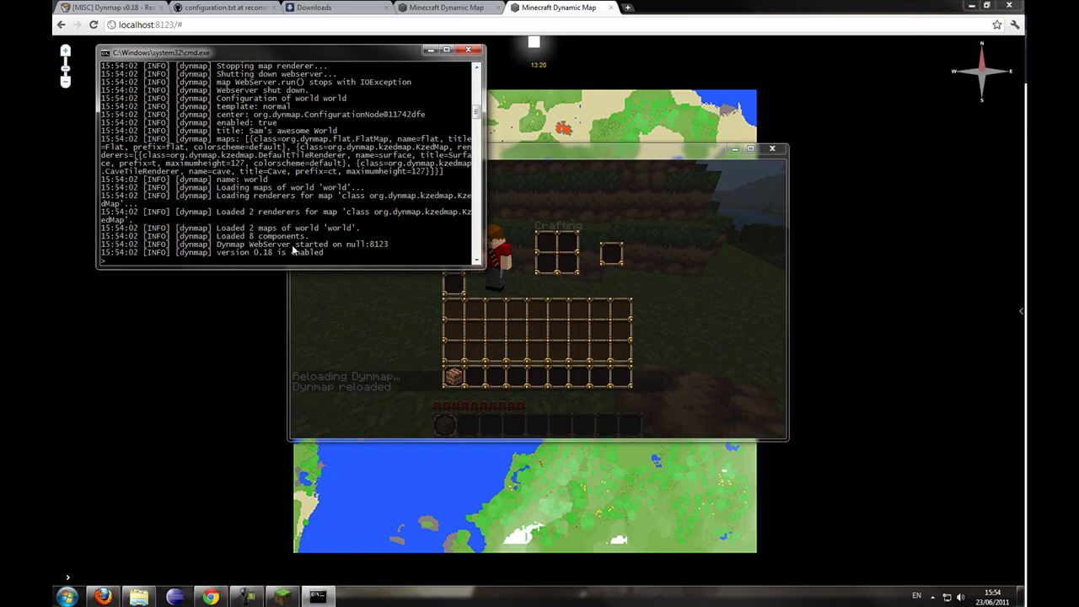
pyautogui.moveTo(324, 55); pyautogui.dragTo(337, 93)
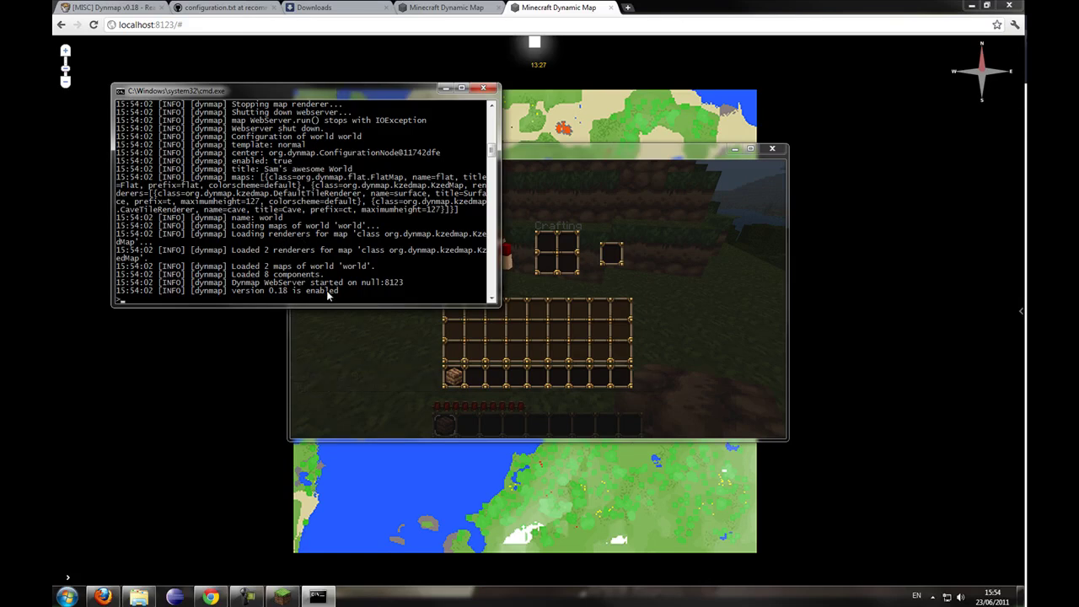
pyautogui.click(224, 371)
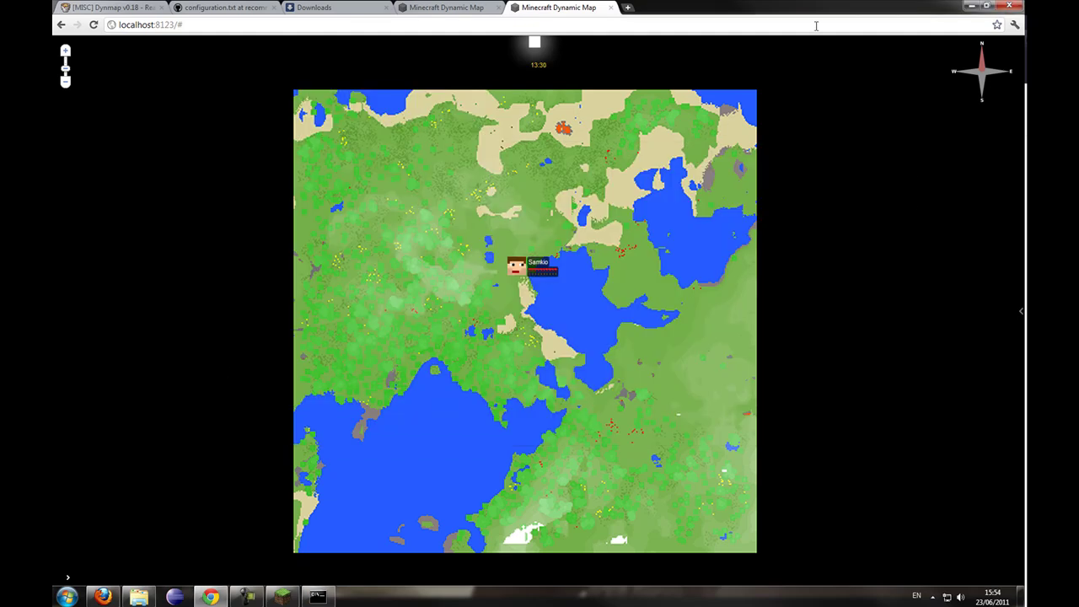
# Step: Reload the Dynmap page, then zoom and pan around the player's marker
pyautogui.click(95, 27)
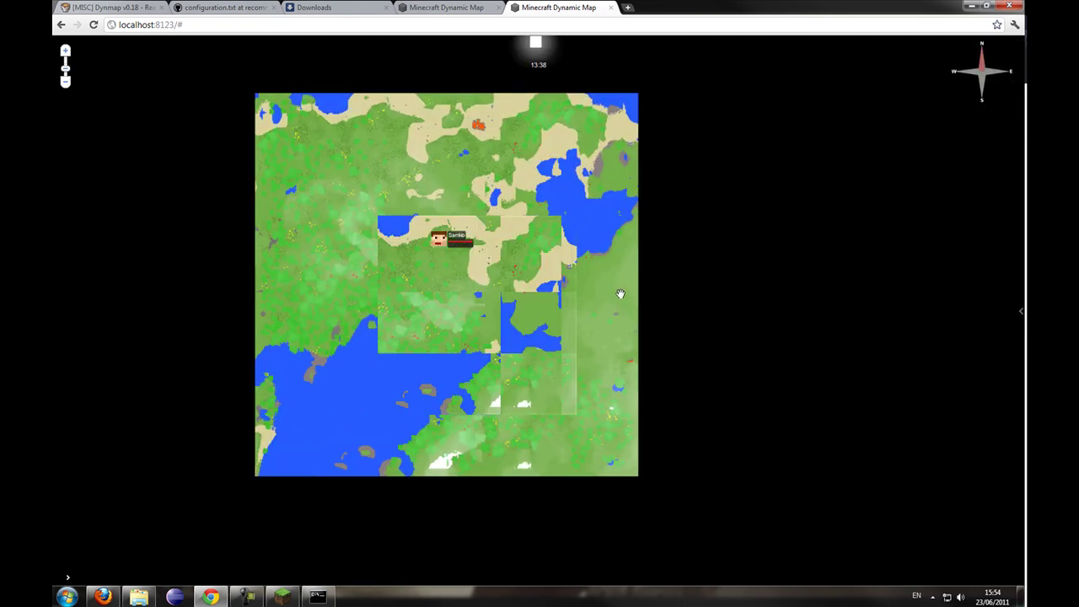
pyautogui.scroll(2, 553, 281)
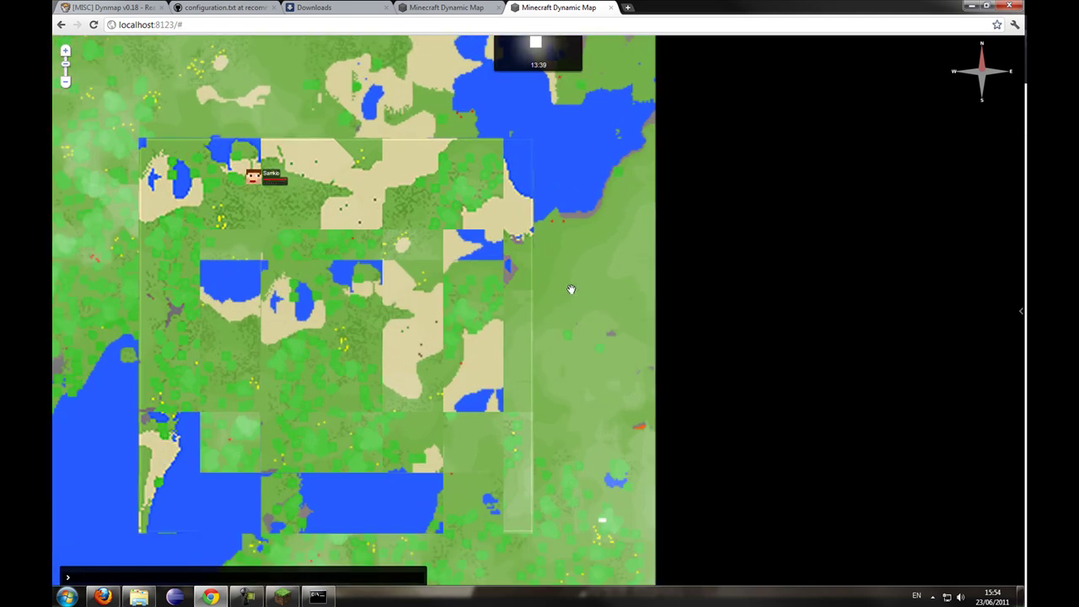
pyautogui.scroll(2, 611, 277)
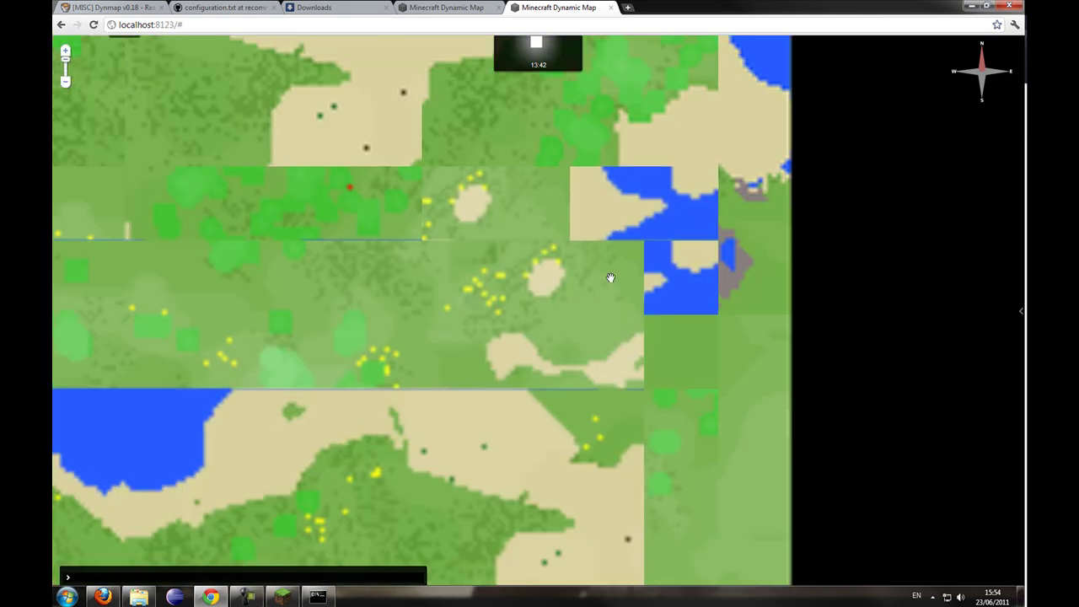
pyautogui.scroll(-3, 610, 277)
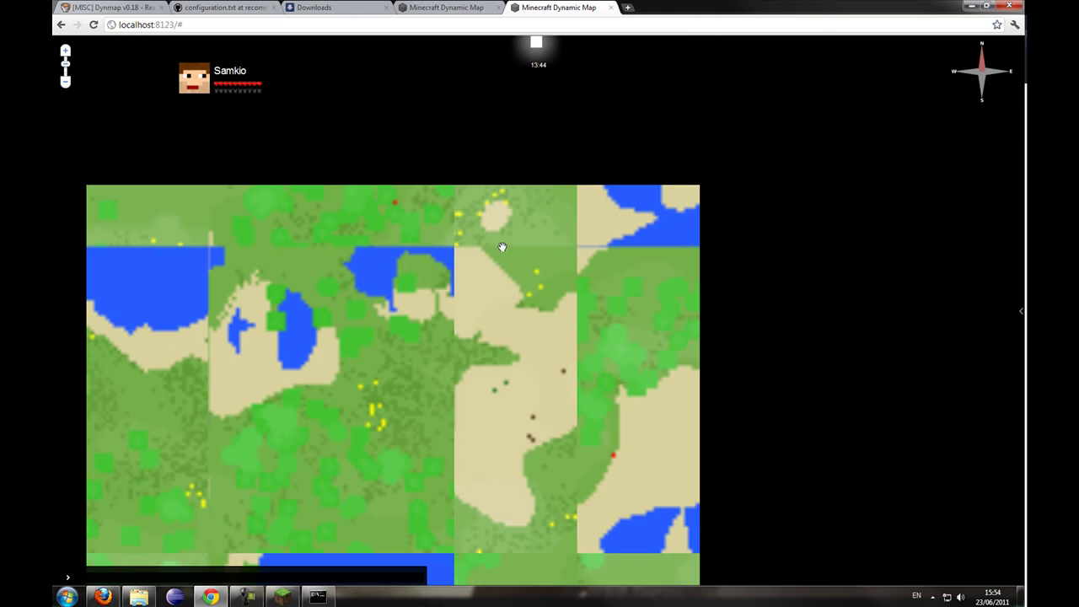
pyautogui.scroll(-1, 515, 270)
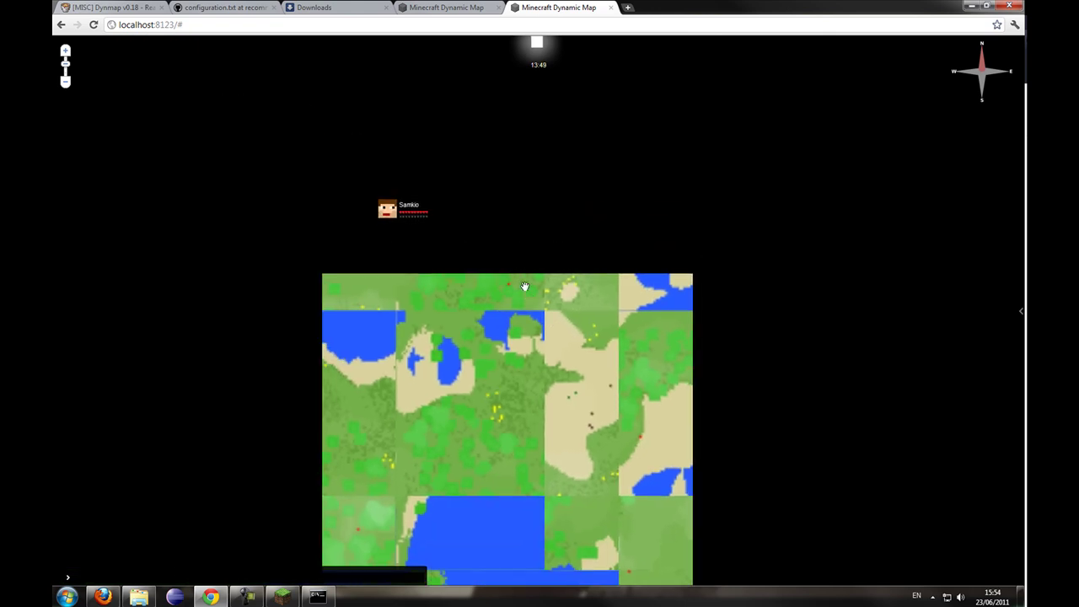
pyautogui.moveTo(556, 287); pyautogui.dragTo(592, 343)
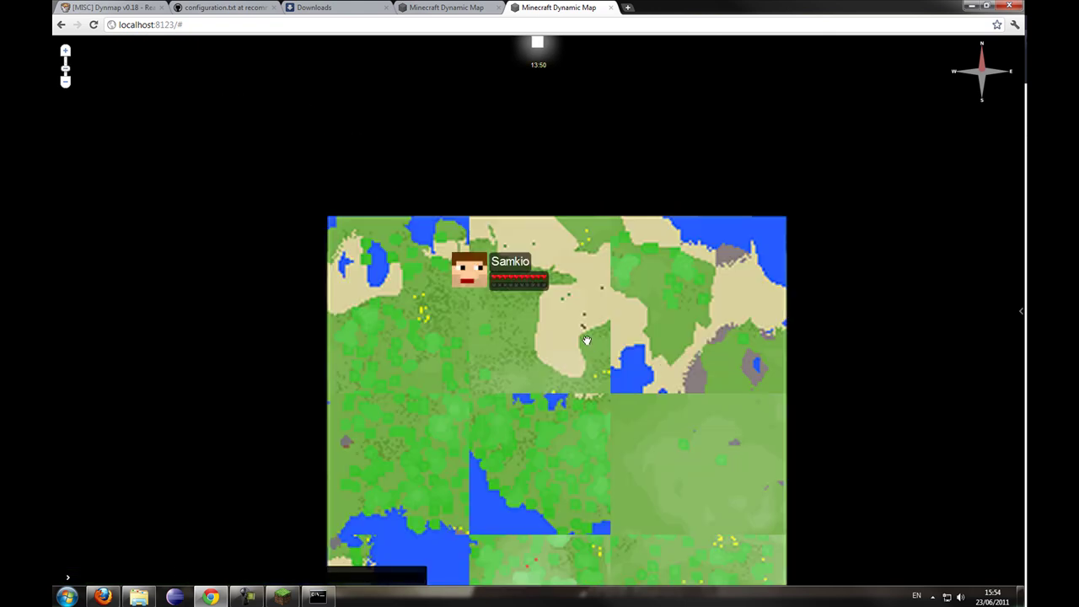